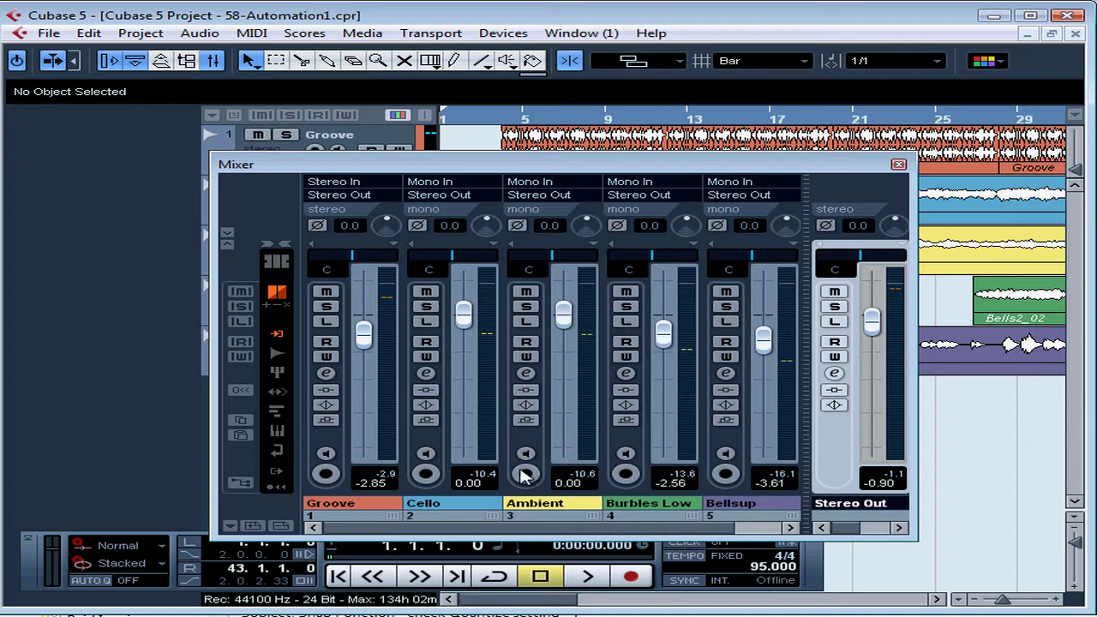
# - Close the mixer and switch Read and Write automation on and back off for the Groove track in the track list
pyautogui.click(897, 164)
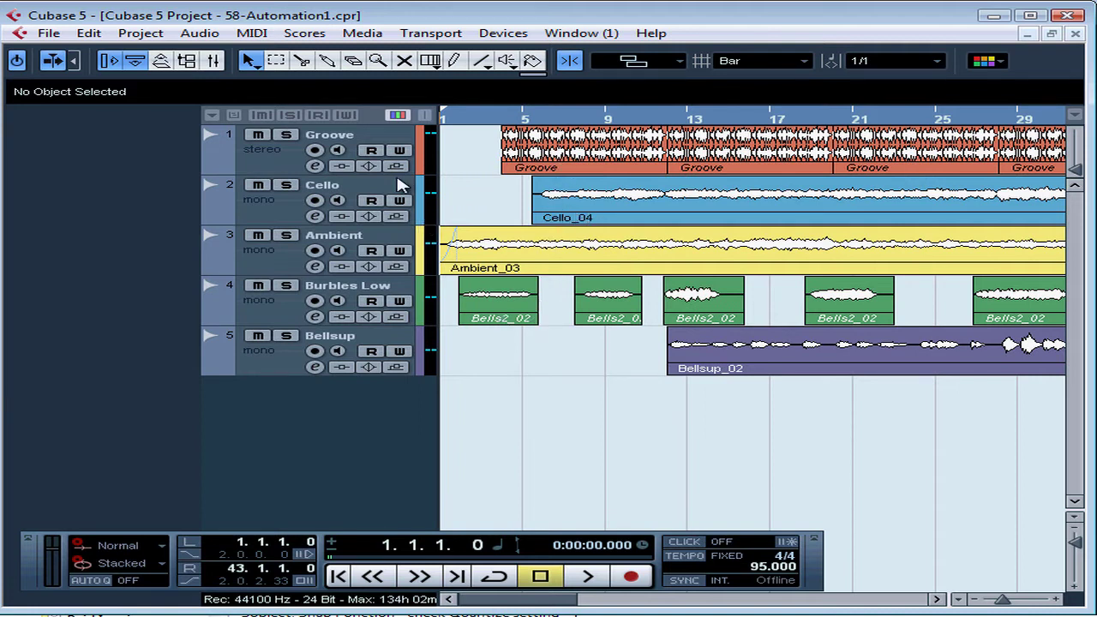
pyautogui.click(370, 151)
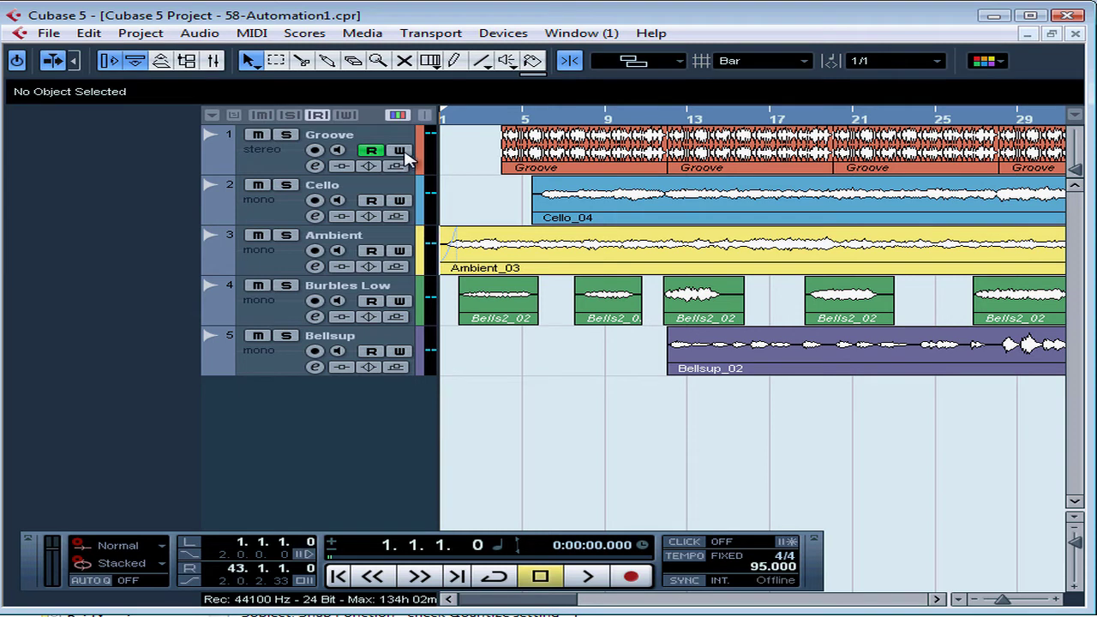
pyautogui.click(399, 151)
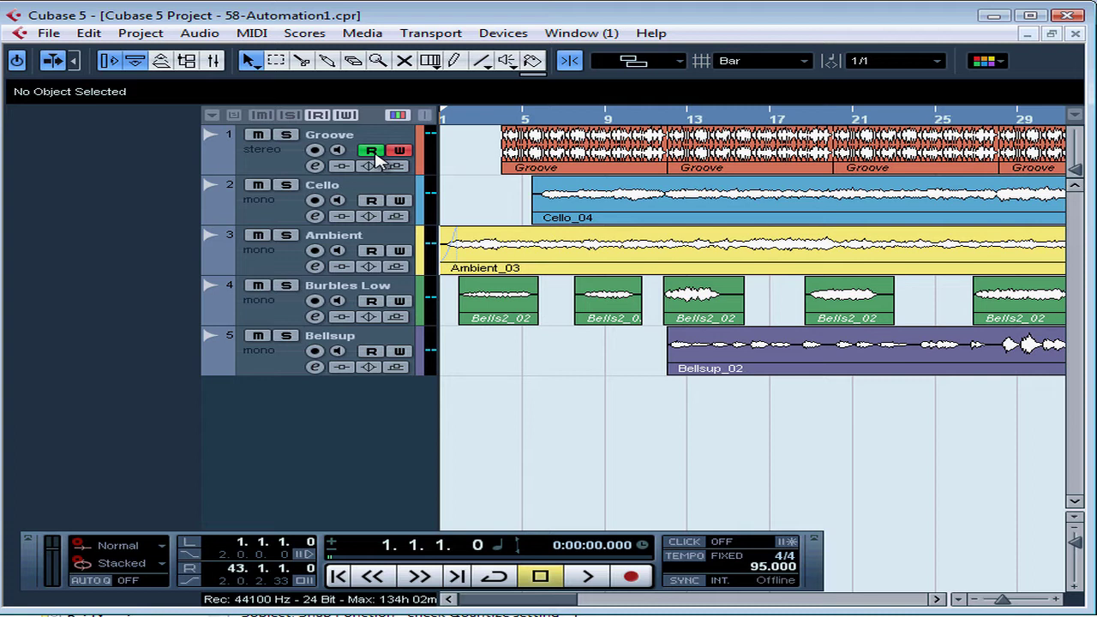
pyautogui.click(373, 154)
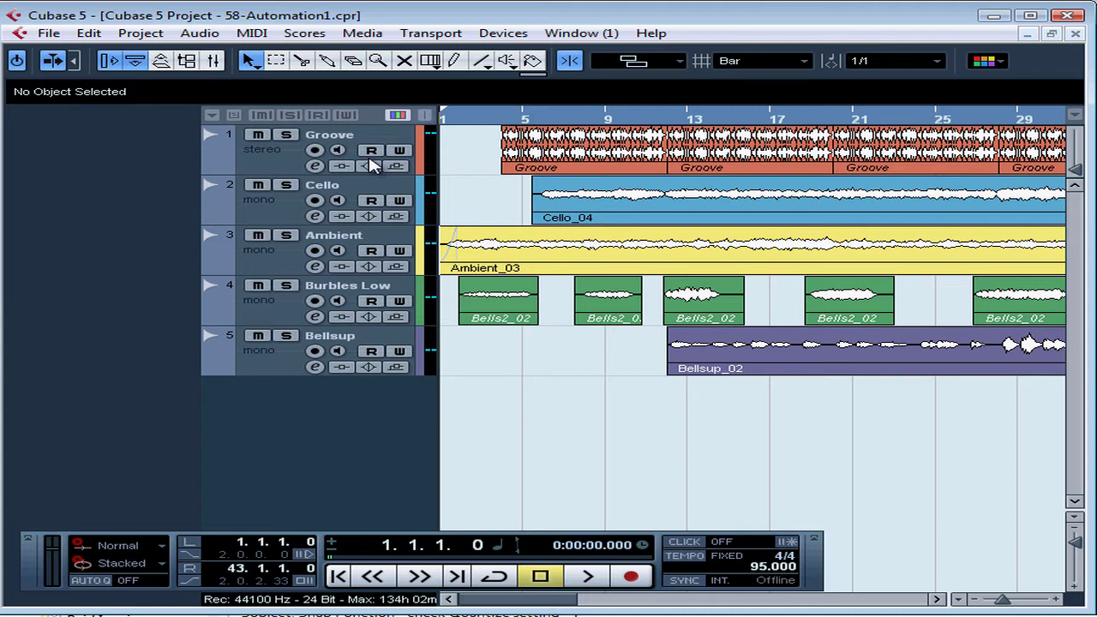
# - Enable Read and Write automation on the Groove track, and in the mixer on the Cello and Ambient channels
pyautogui.click(399, 151)
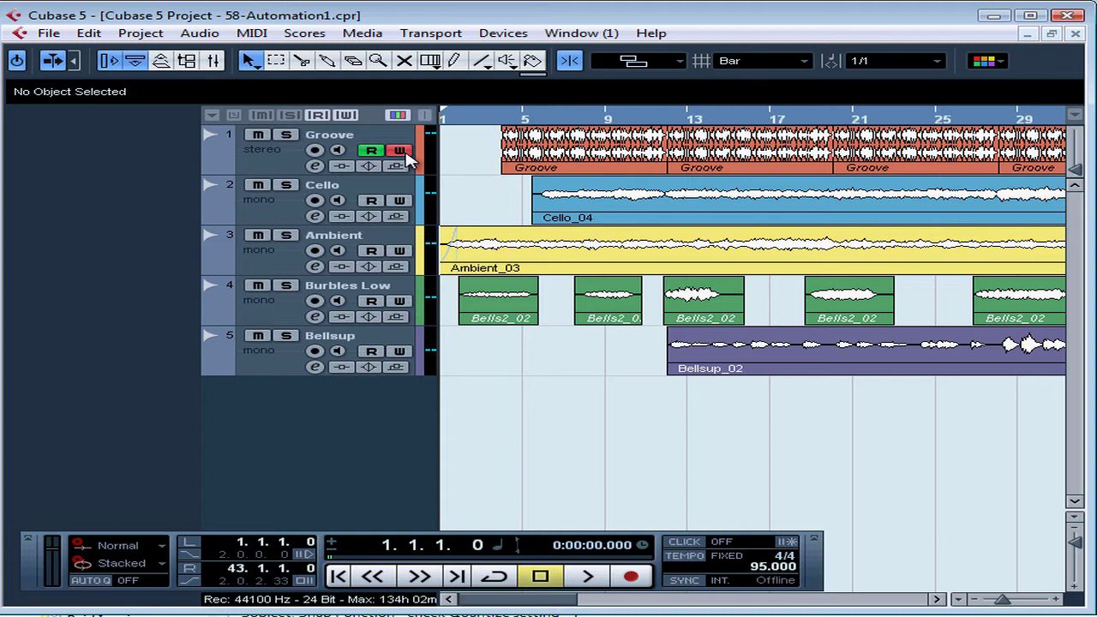
pyautogui.press('F3')
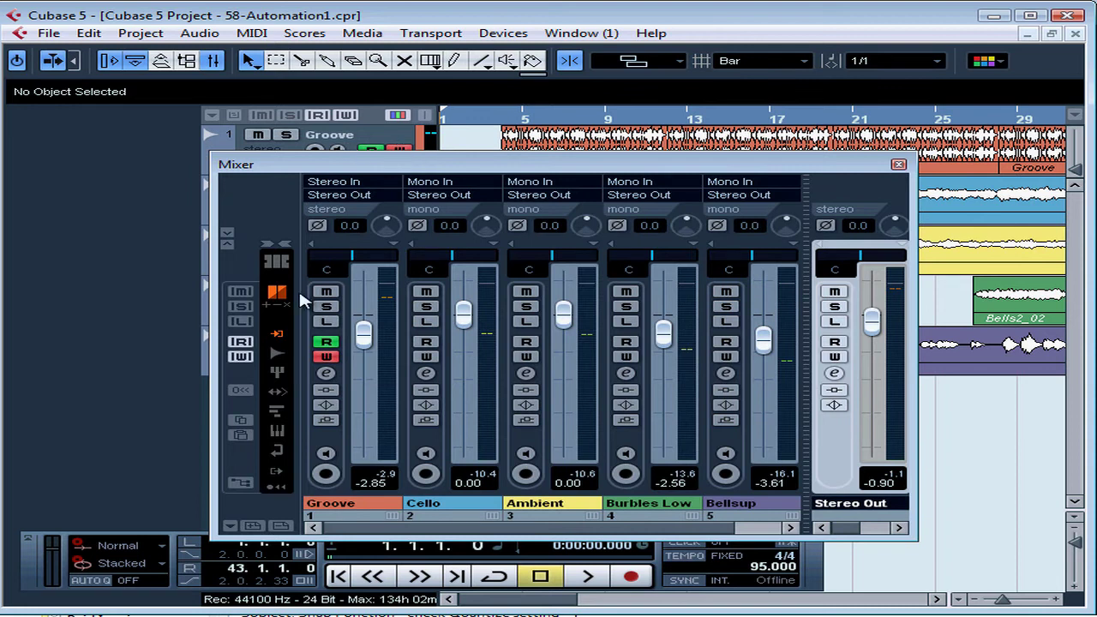
pyautogui.click(424, 342)
pyautogui.click(426, 357)
pyautogui.click(526, 342)
pyautogui.click(526, 357)
# - Toggle Read and Write automation for all channels at once with the mixer's global controls, ending with both off
pyautogui.click(241, 342)
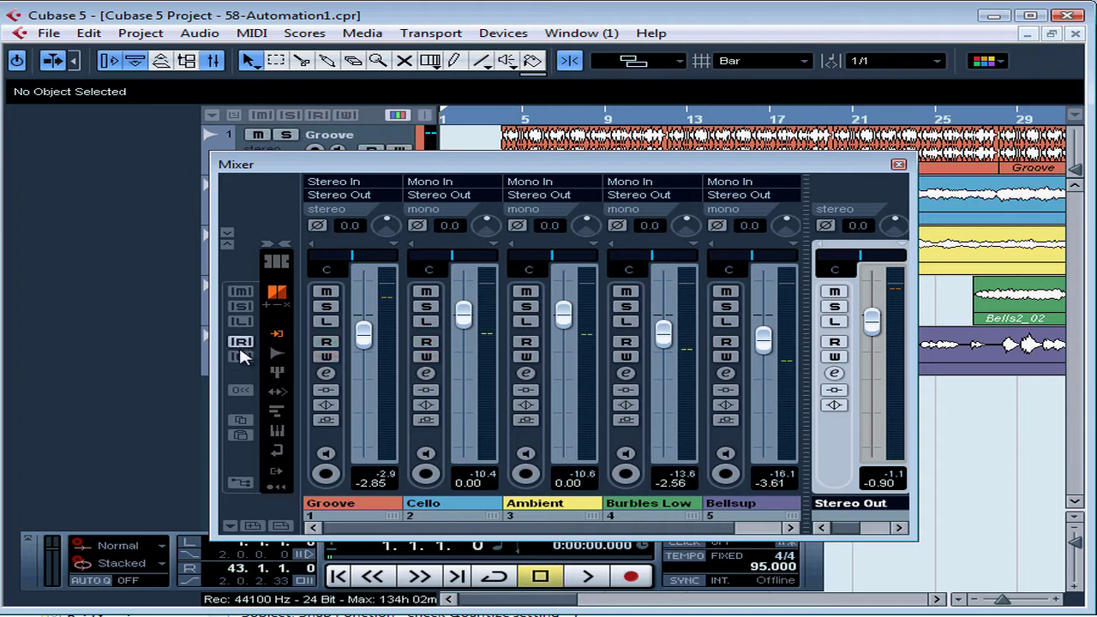
pyautogui.click(241, 357)
pyautogui.click(242, 358)
pyautogui.click(243, 359)
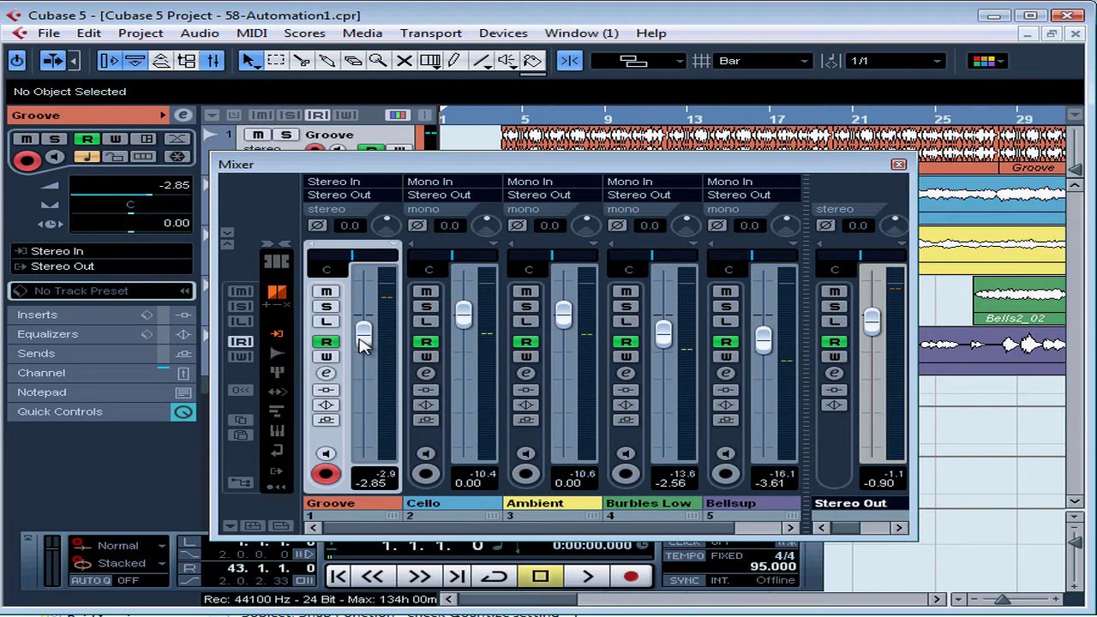
pyautogui.click(240, 341)
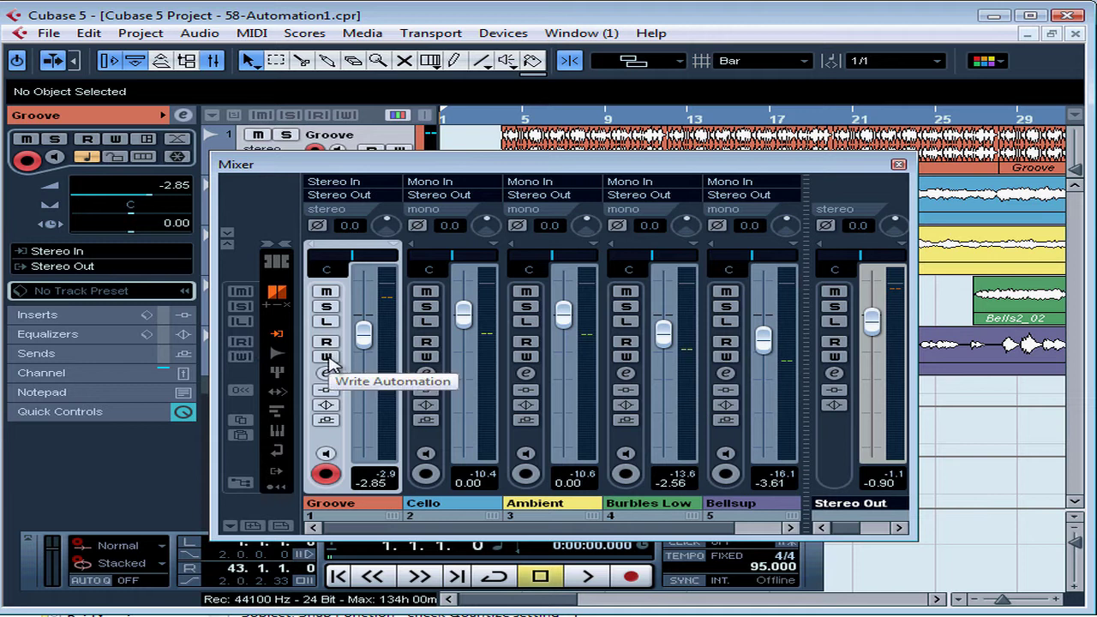
# - Mute the Cello channel and close the mixer
pyautogui.click(428, 293)
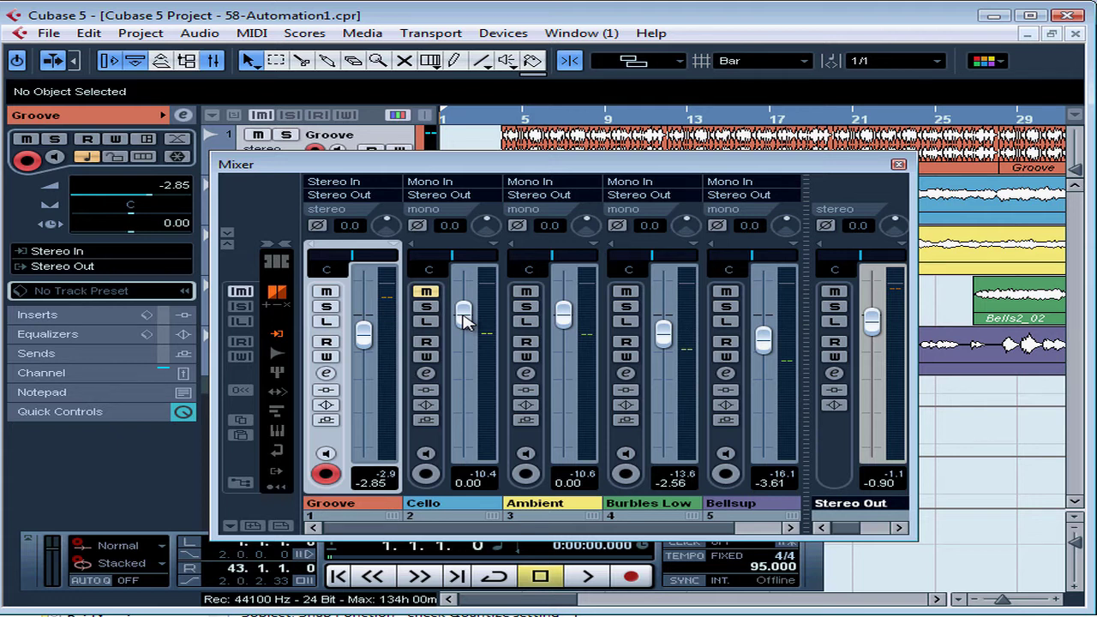
pyautogui.click(898, 163)
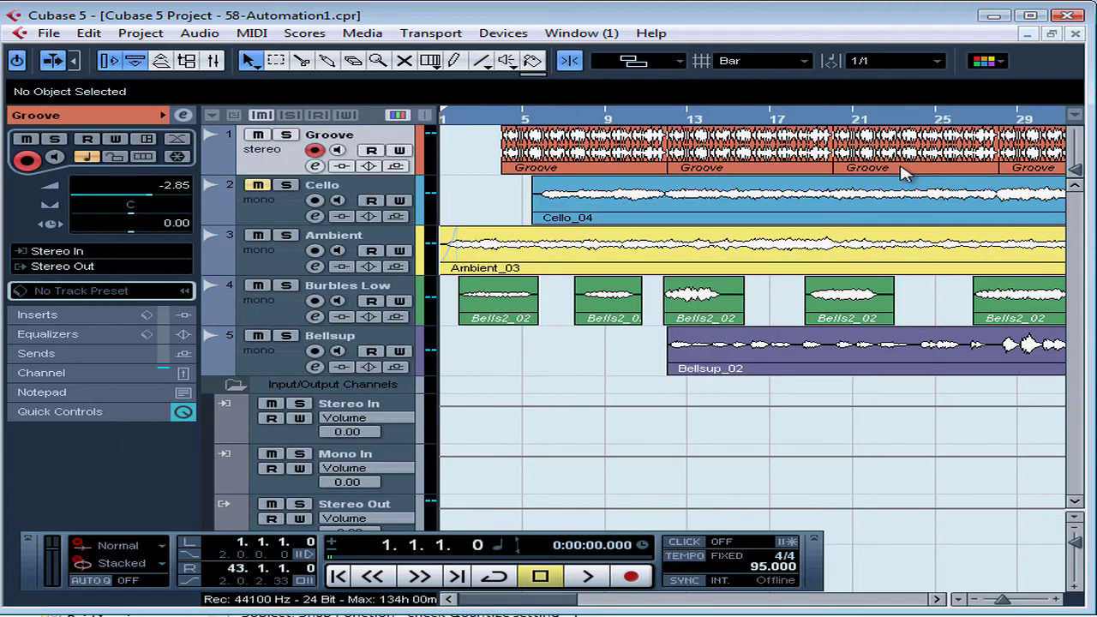
# - Increase the Groove track's height to reveal its extra controls, and lock and unlock the track
pyautogui.moveTo(401, 184); pyautogui.dragTo(402, 266)
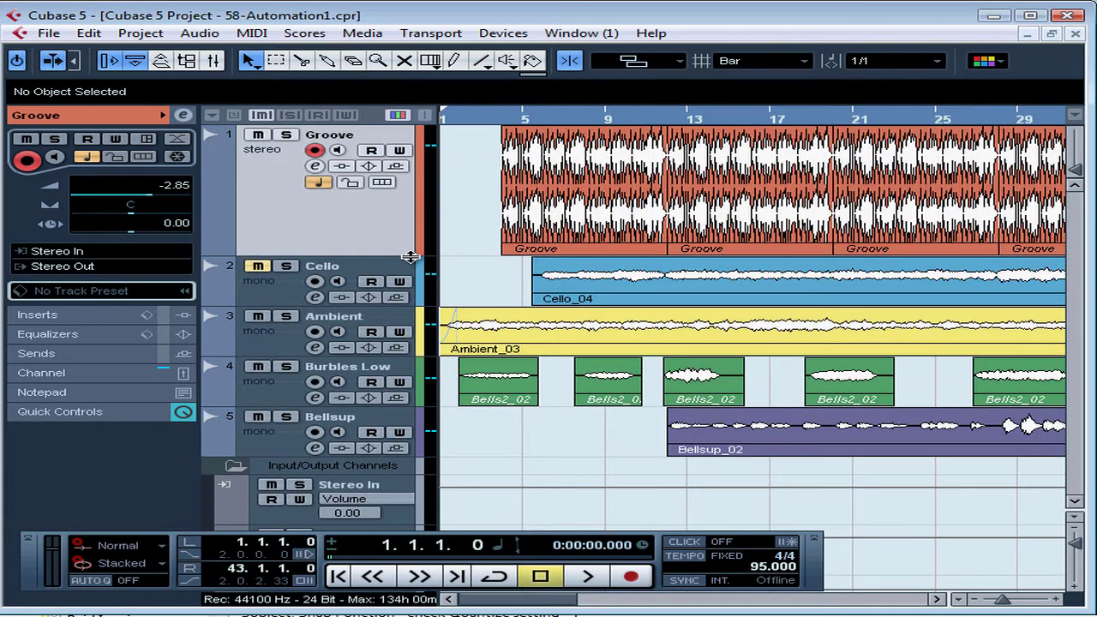
pyautogui.click(353, 185)
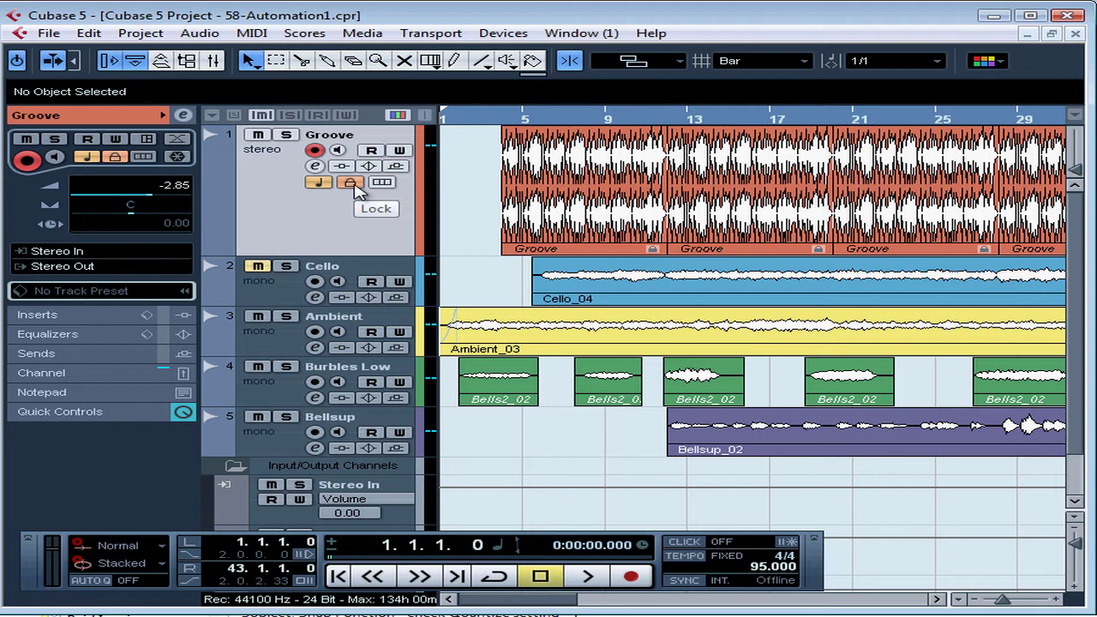
pyautogui.click(351, 184)
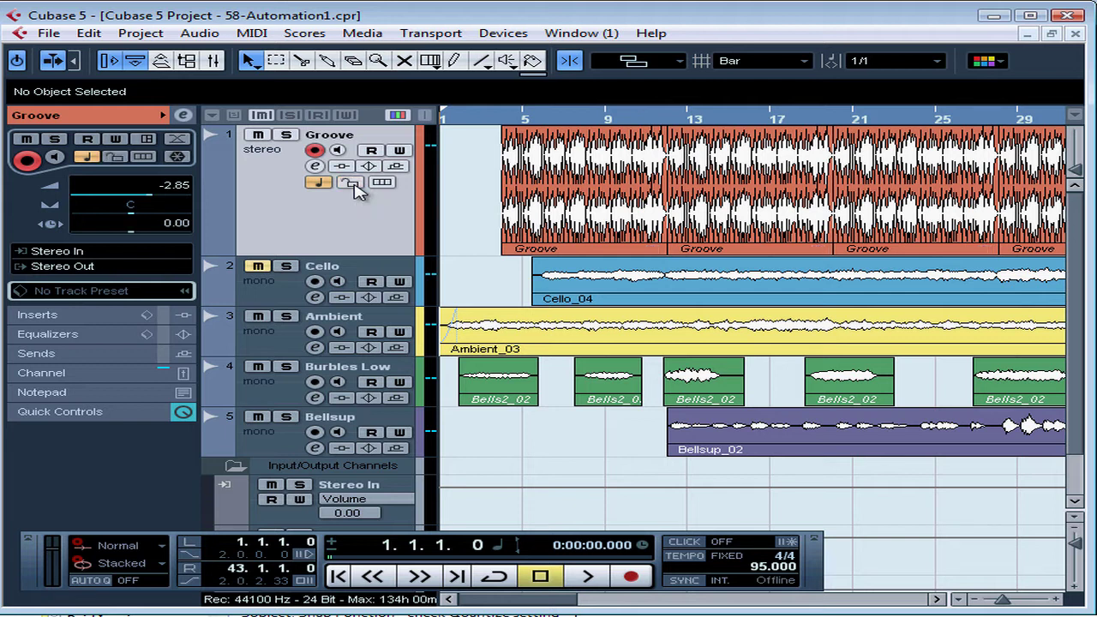
# - Reopen the mixer and switch the Groove channel's Read and Write automation on and off, using both the mixer and the track list
pyautogui.press('F3')
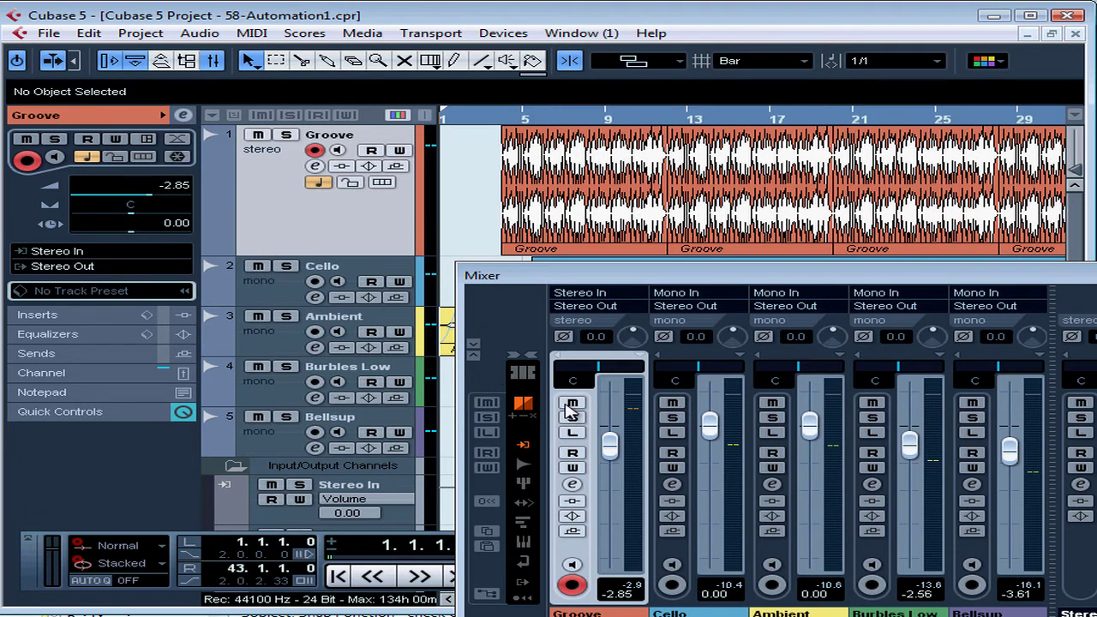
pyautogui.click(572, 453)
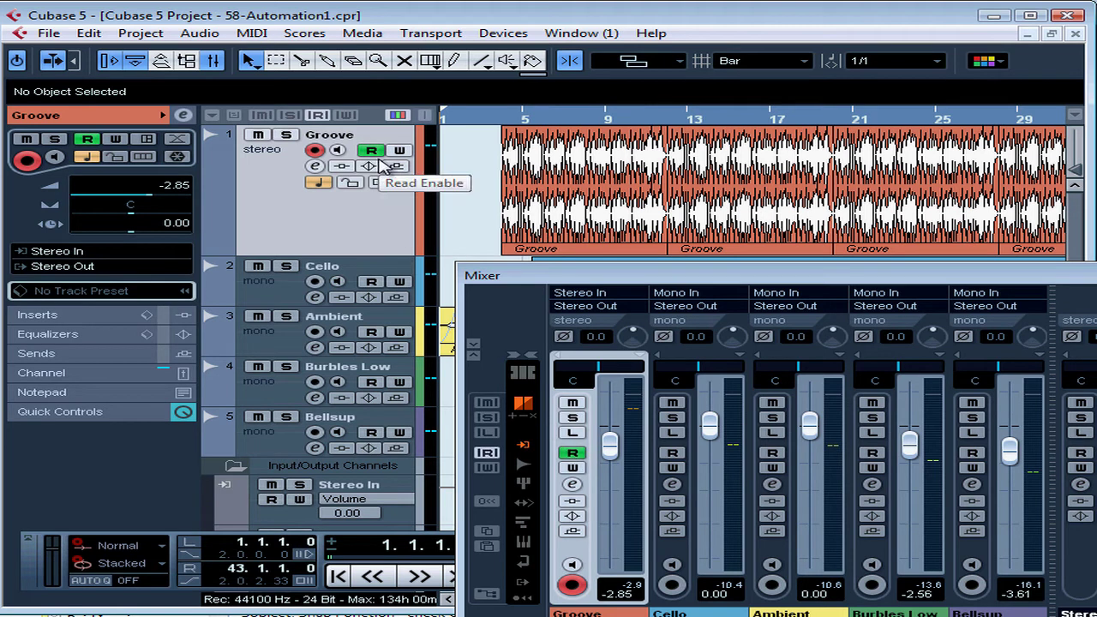
pyautogui.click(399, 150)
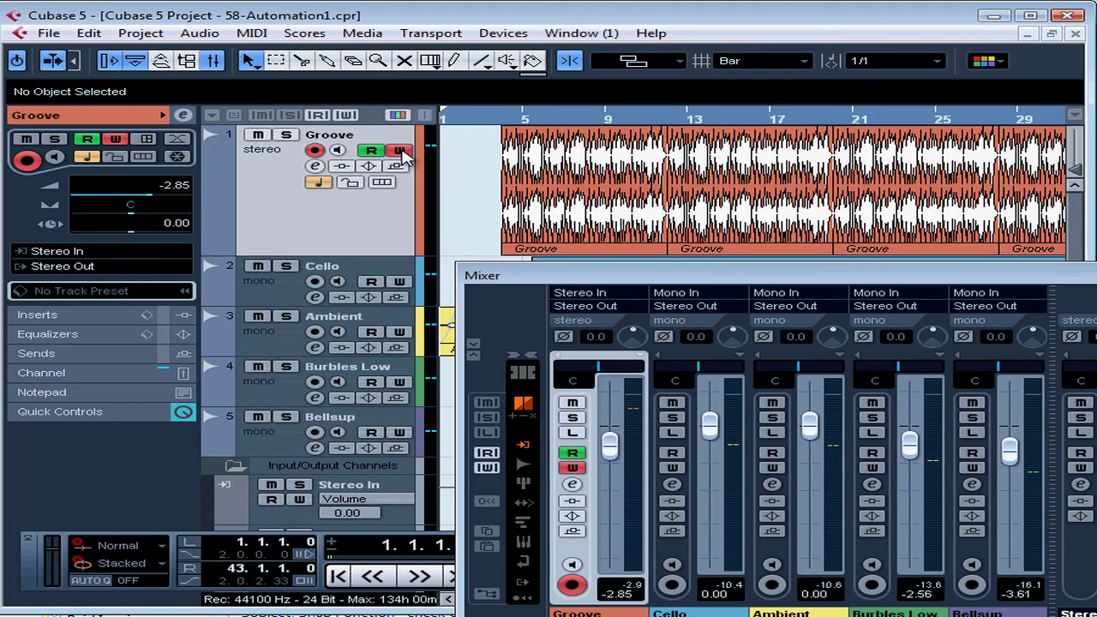
pyautogui.click(574, 468)
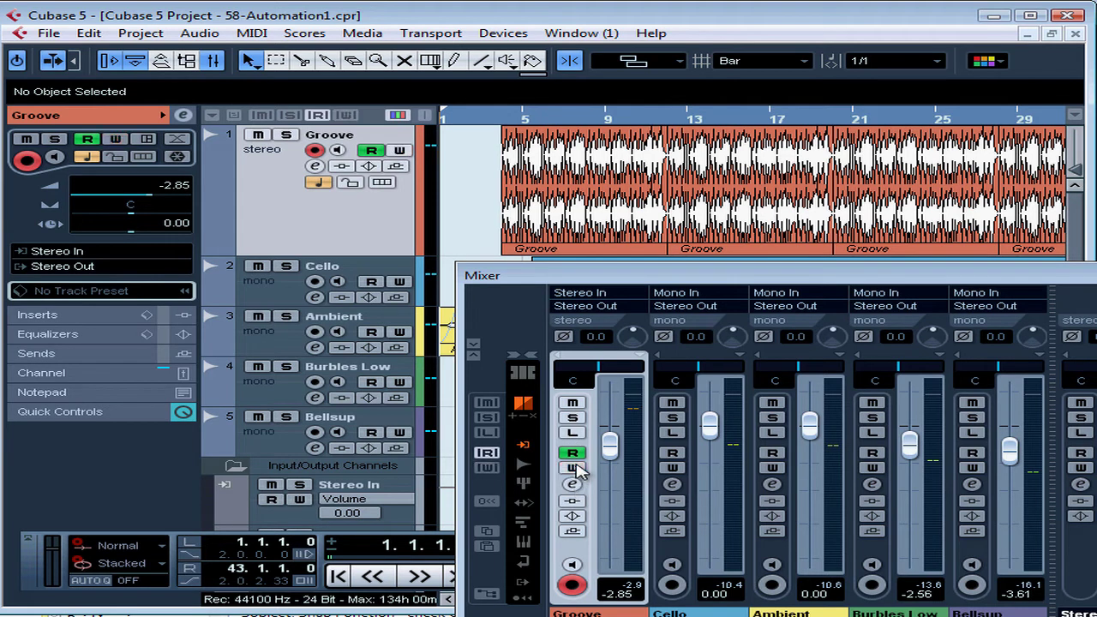
pyautogui.click(576, 454)
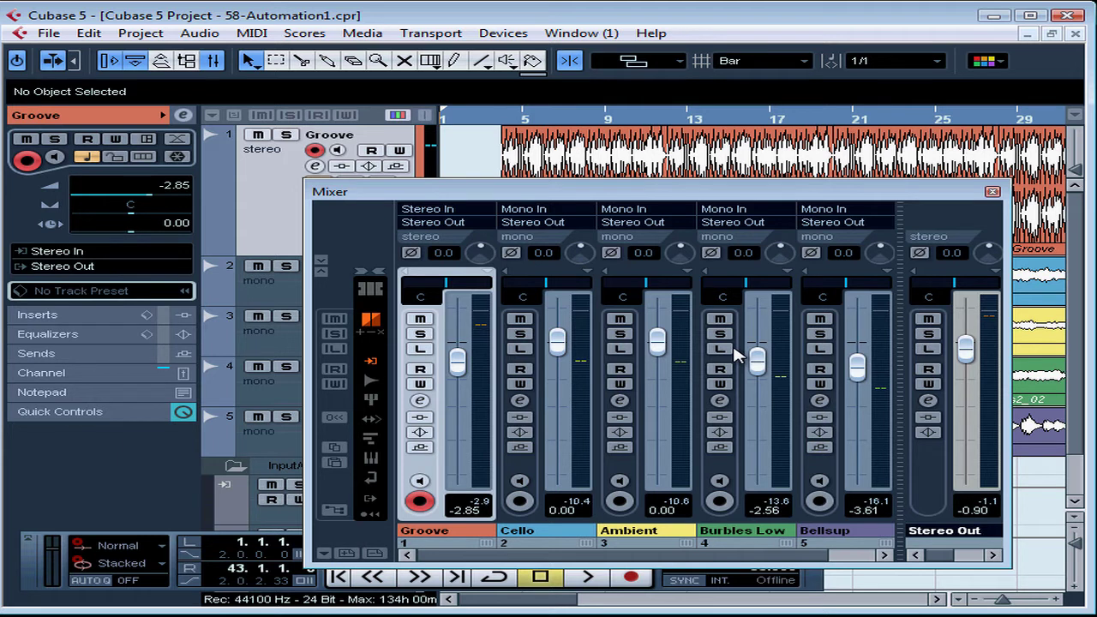
# - Lower the Burbles Low channel's volume to -3.00 and show the Automation Mode controls in the project toolbar
pyautogui.moveTo(756, 358); pyautogui.dragTo(775, 371)
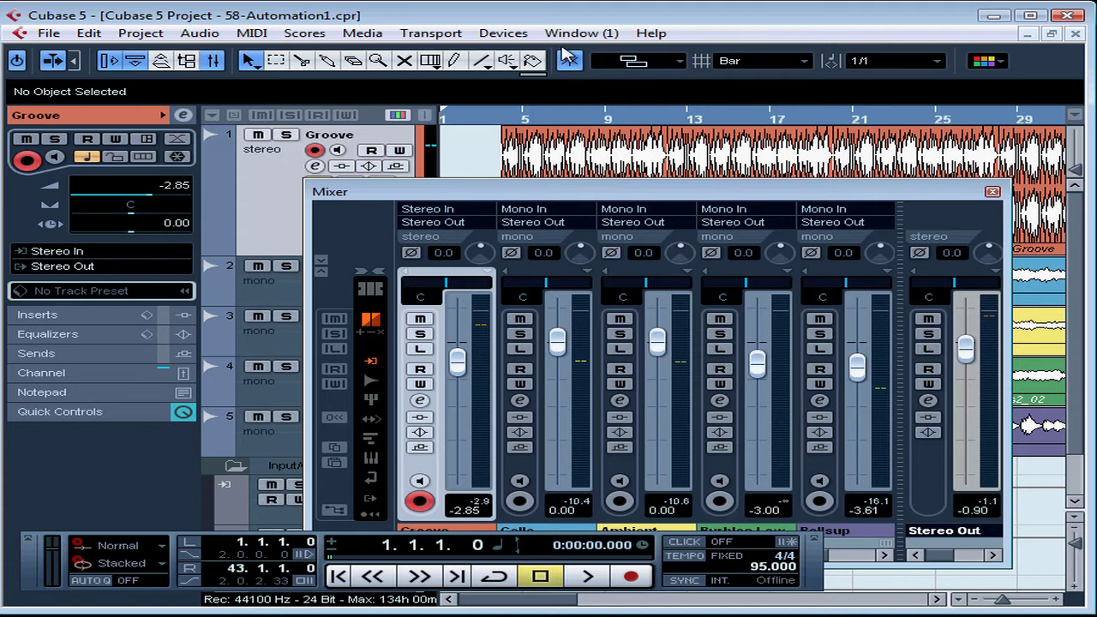
pyautogui.rightClick(487, 59)
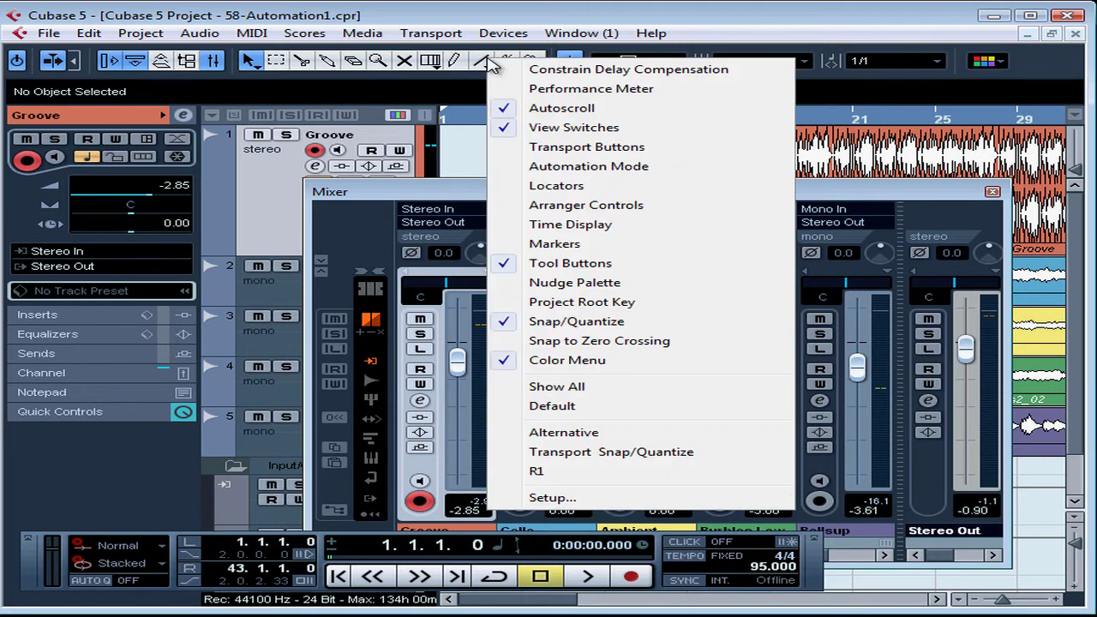
pyautogui.click(557, 168)
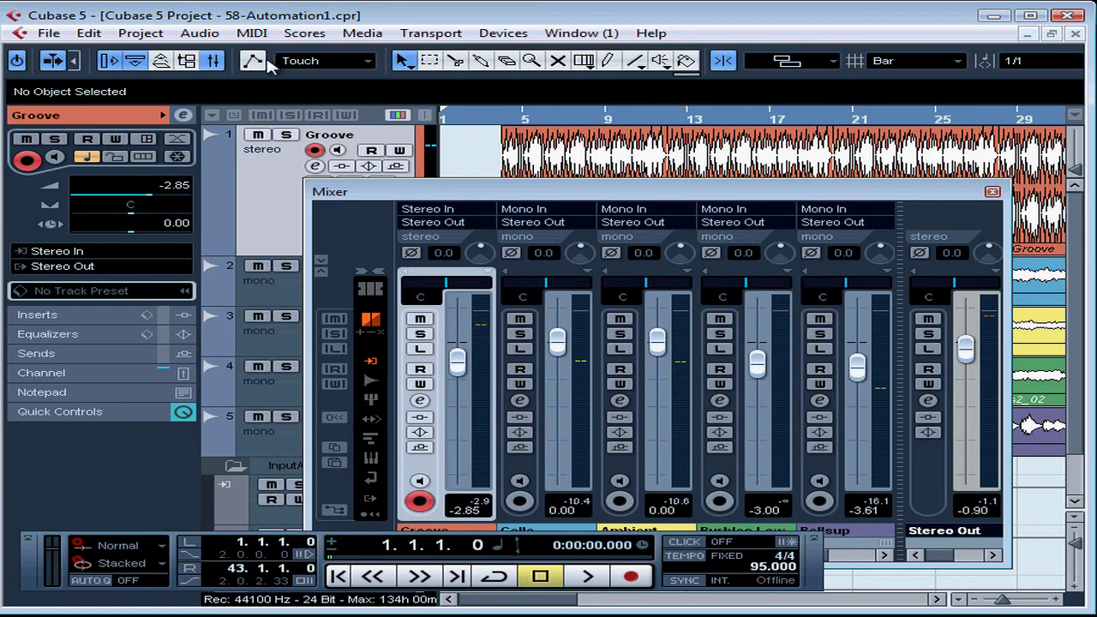
# - Examine the available automation modes and the settings in the Automation panel, leaving the mode on Touch
pyautogui.click(373, 66)
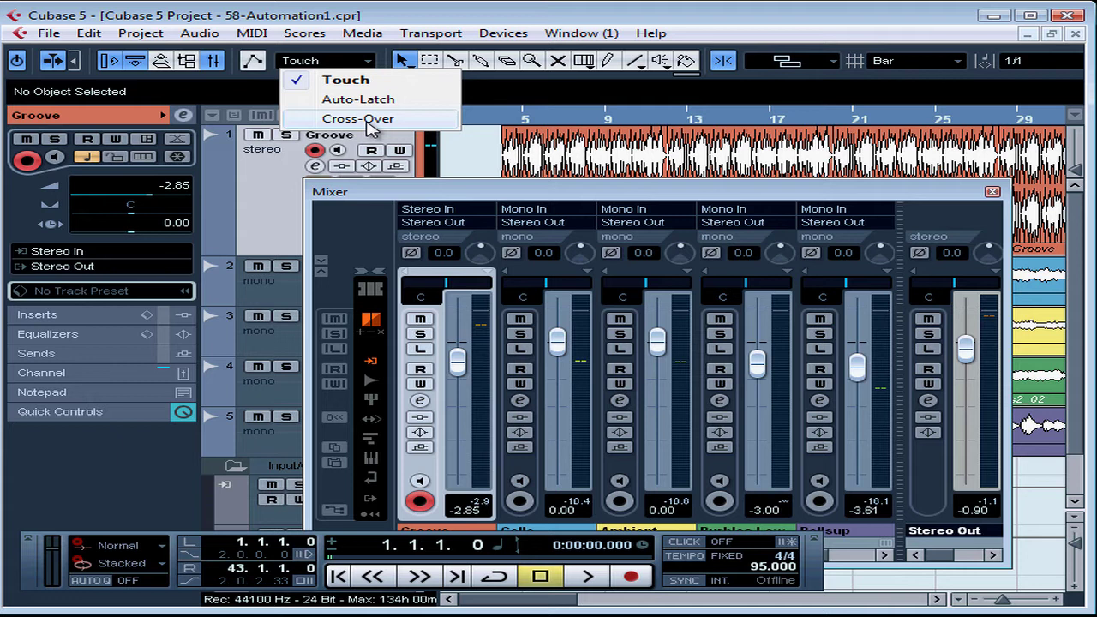
pyautogui.click(383, 16)
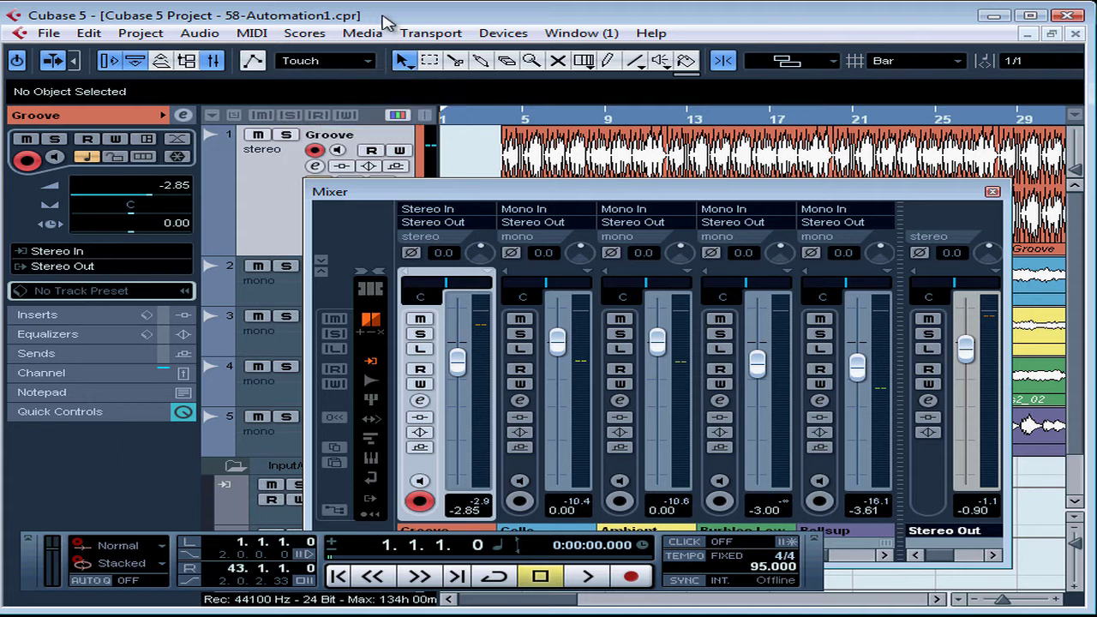
pyautogui.click(253, 61)
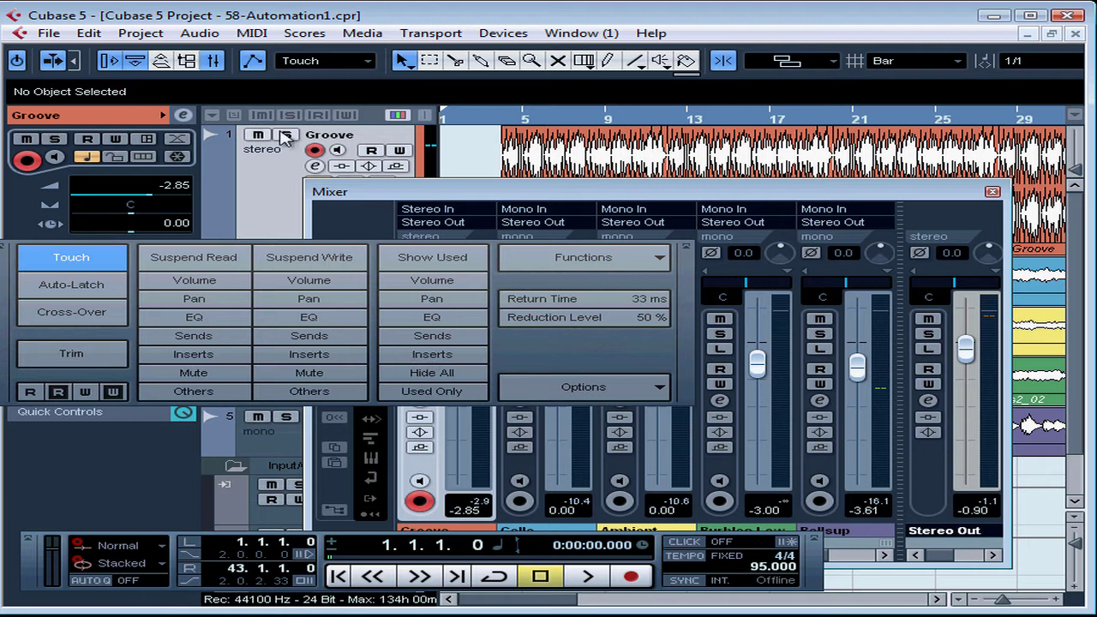
pyautogui.click(255, 61)
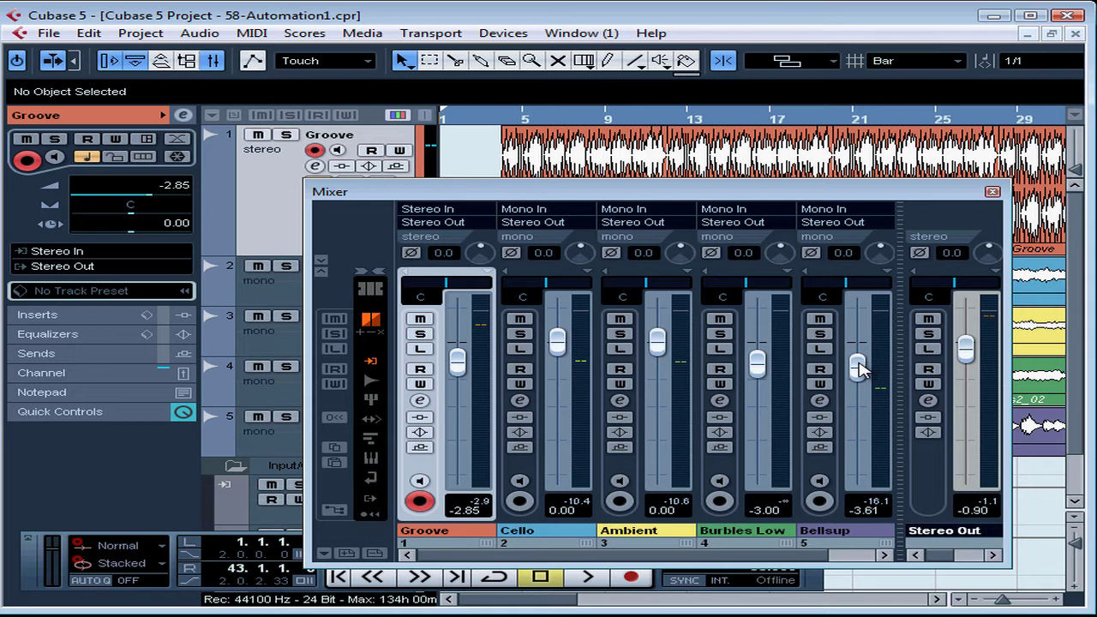
# - Close the mixer and increase the height of the Bellsup track
pyautogui.click(991, 192)
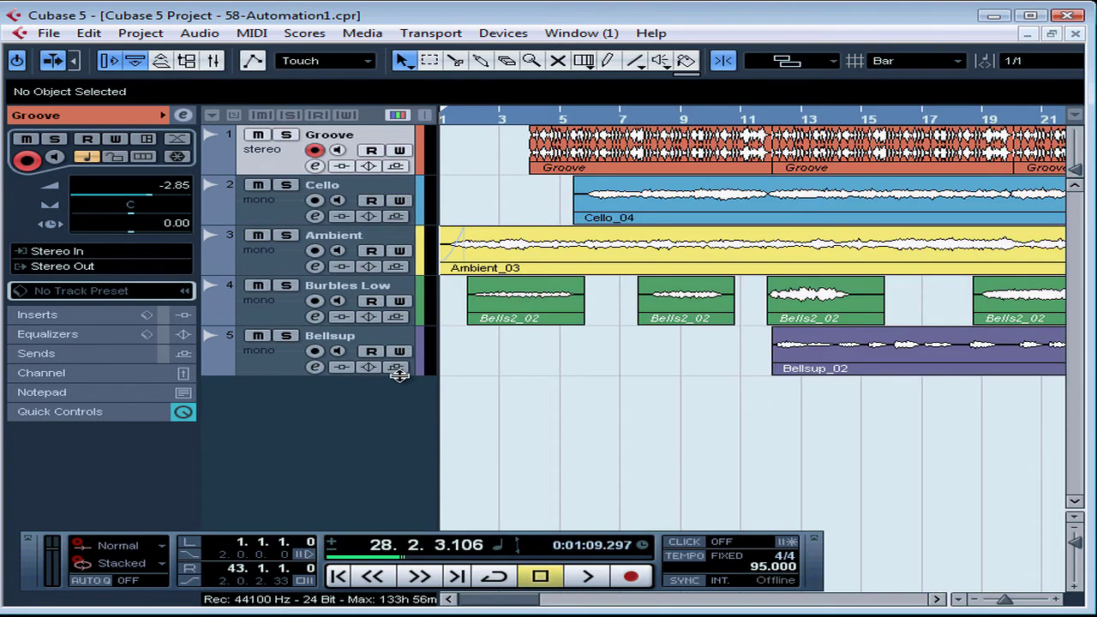
pyautogui.moveTo(398, 374); pyautogui.dragTo(395, 435)
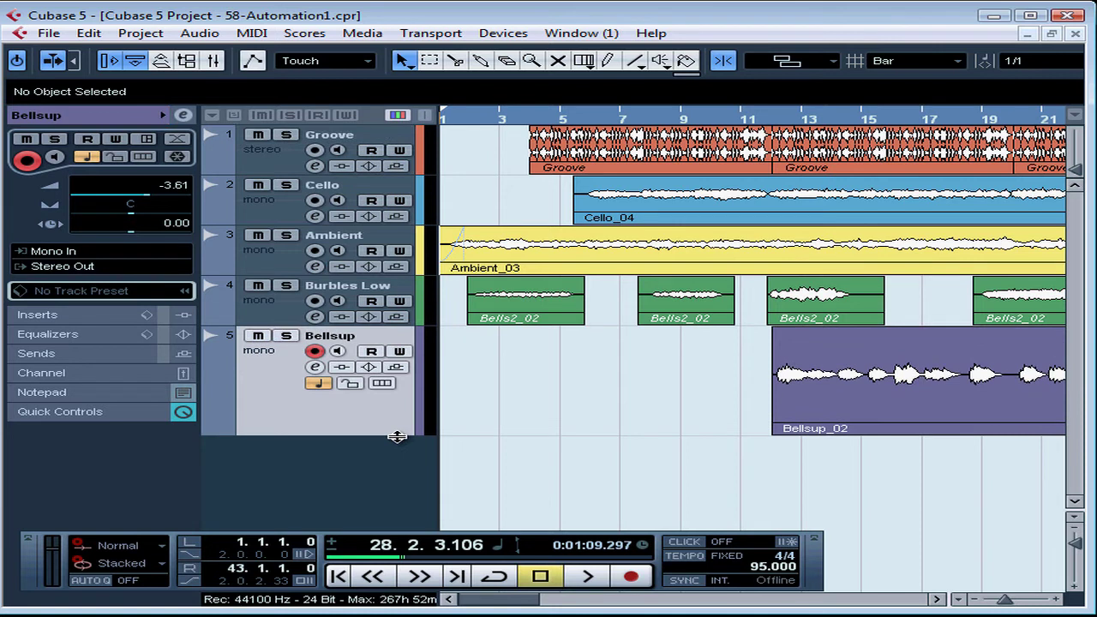
# - Play the project from just before bar 27 to about bar 33 to audition the louder Bellsup passage
pyautogui.click(937, 599)
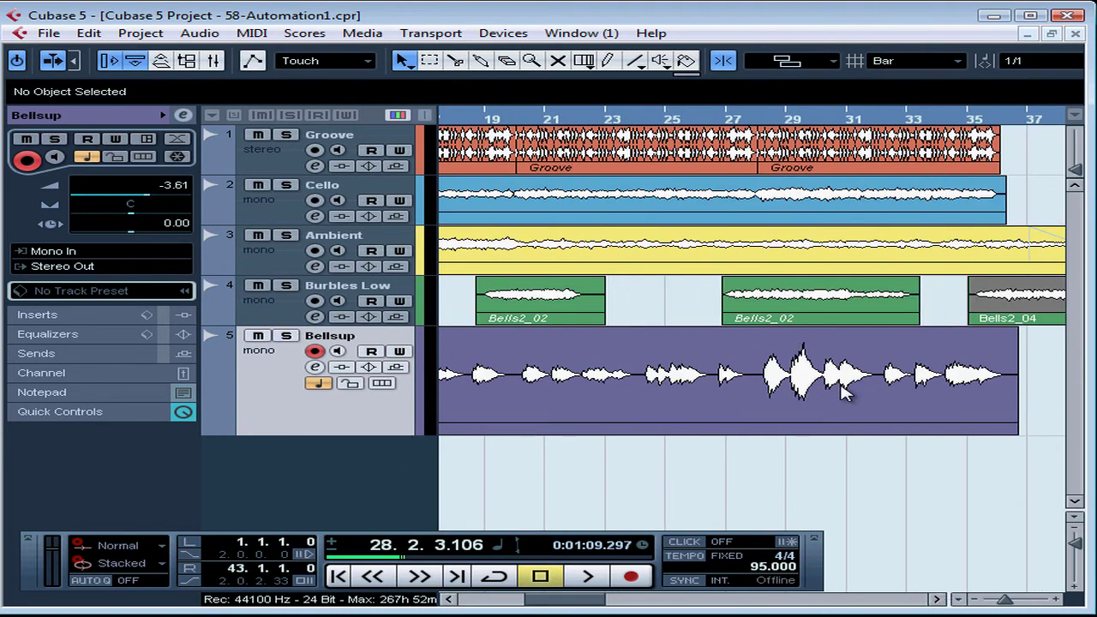
pyautogui.click(721, 120)
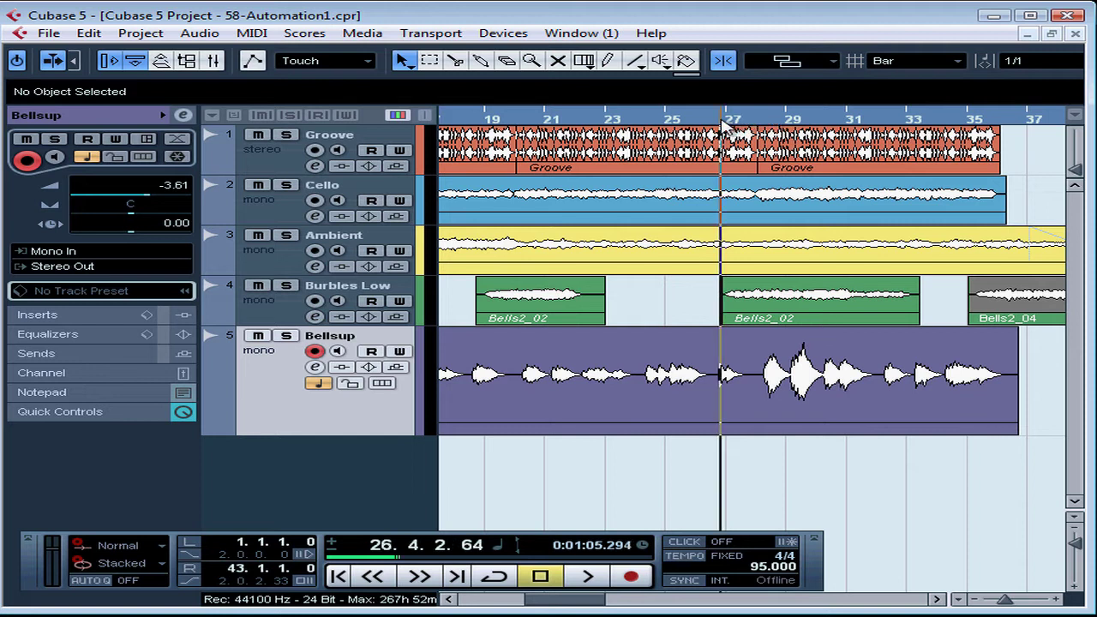
pyautogui.press('space')
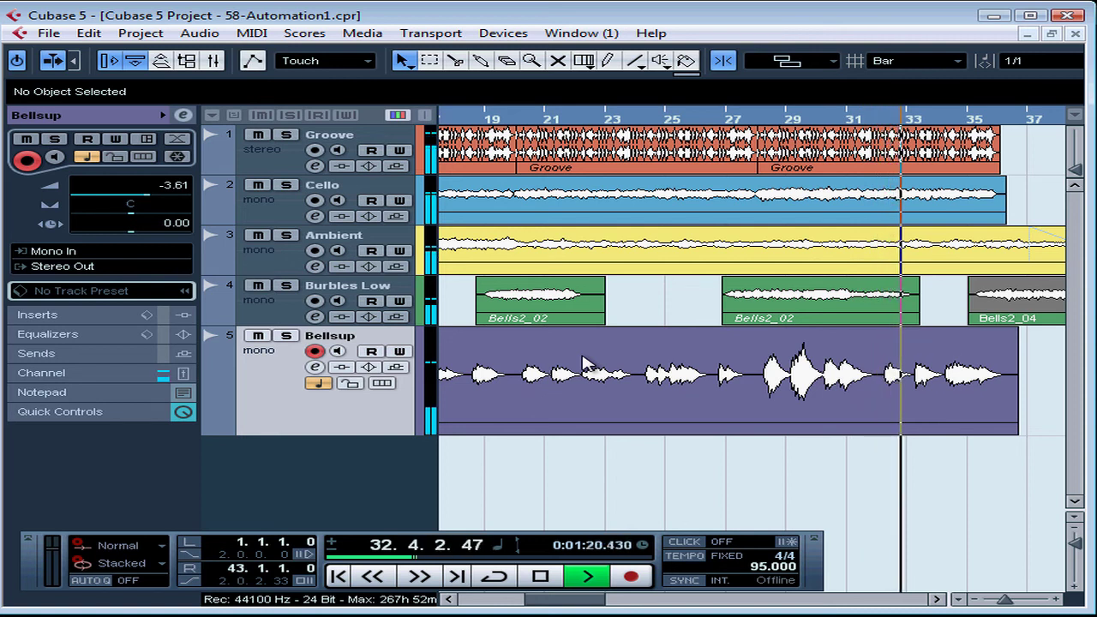
pyautogui.press('space')
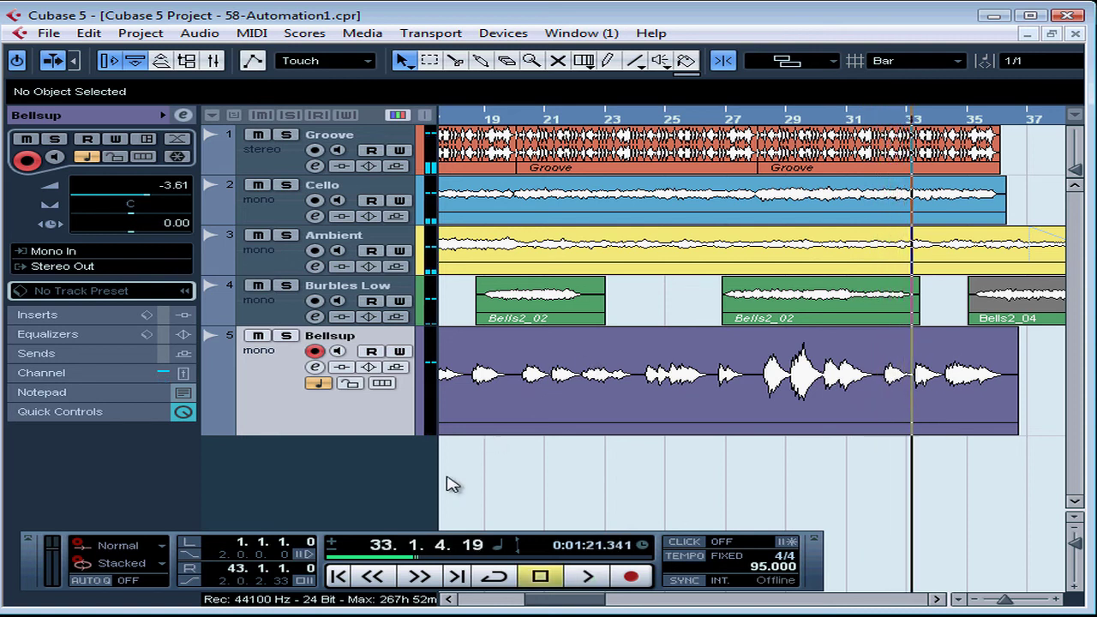
# - Shrink the Groove, Cello and Ambient tracks to minimum height and enlarge the Burbles Low and Bellsup tracks together
pyautogui.click(272, 267)
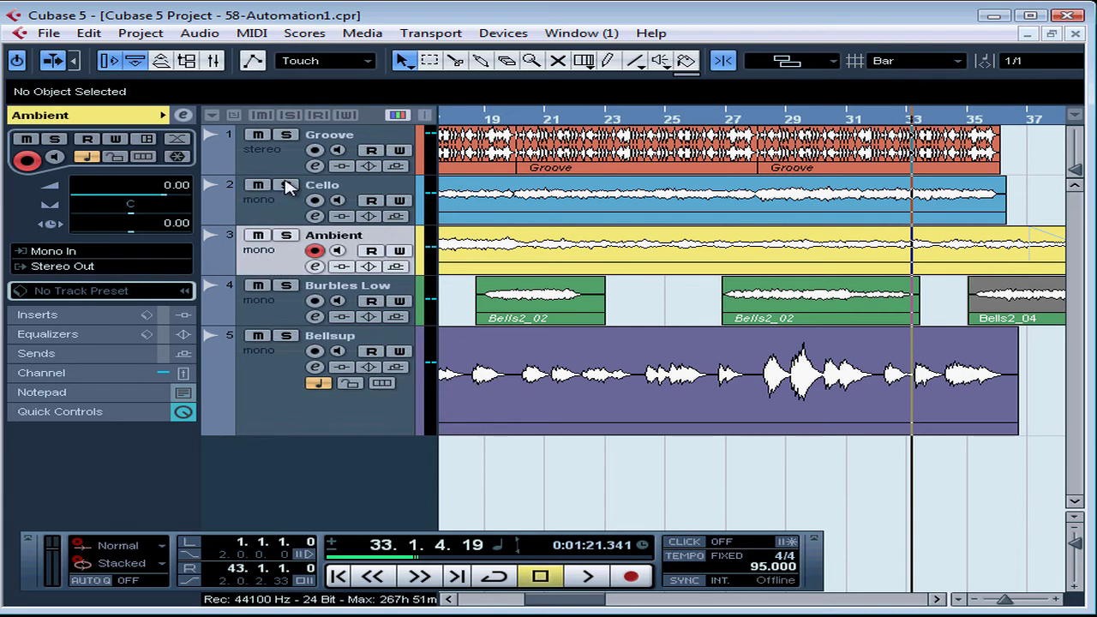
pyautogui.keyDown('shift'); pyautogui.click(286, 168); pyautogui.keyUp('shift')
pyautogui.moveTo(283, 225); pyautogui.dragTo(284, 197)
pyautogui.click(281, 230)
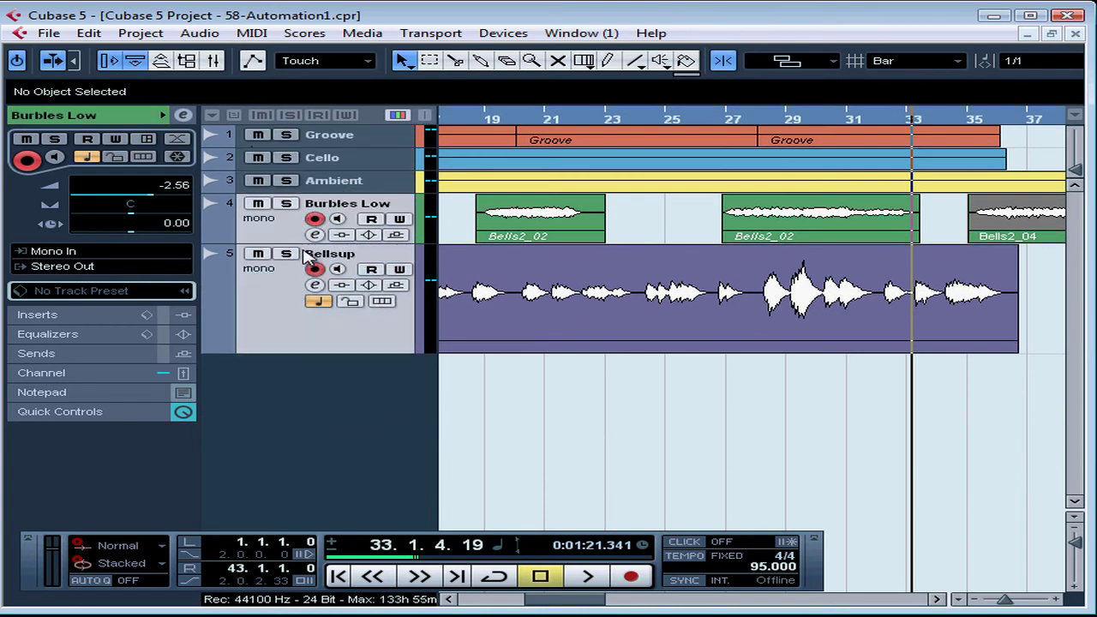
pyautogui.moveTo(298, 242); pyautogui.dragTo(308, 345)
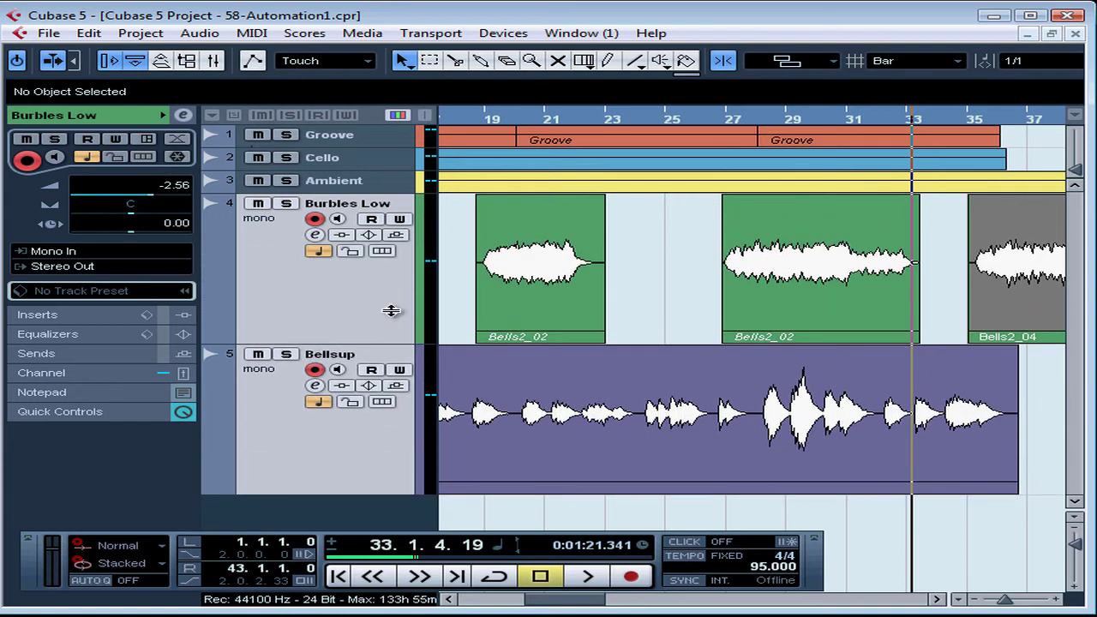
# - Play the project from about bar 26 to just before bar 32 to audition the Burbles Low and Bellsup passage again
pyautogui.click(712, 121)
pyautogui.press('space')
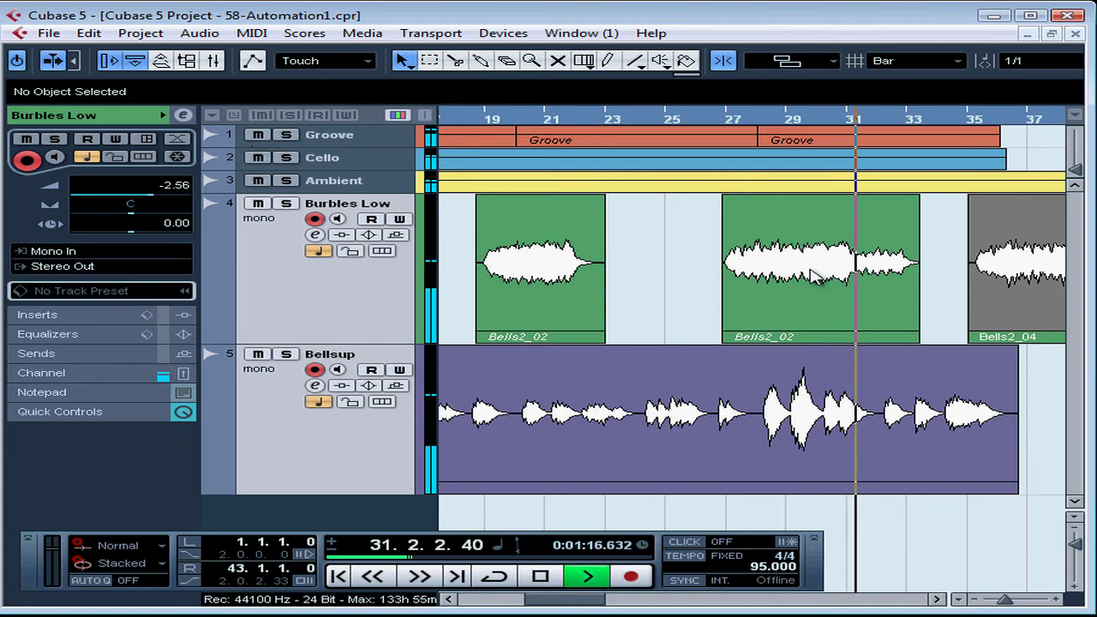
pyautogui.press('space')
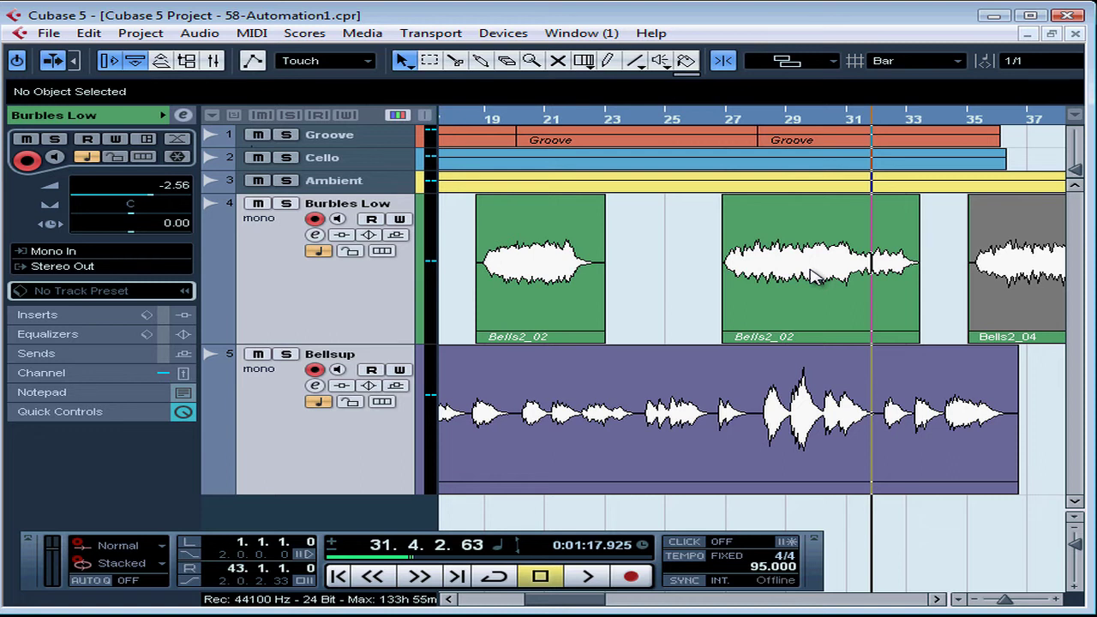
# - Open the mixer with narrow channels, shrink its window to fit all channels, and place it clear of the events from bar 19 onward
pyautogui.press('F3')
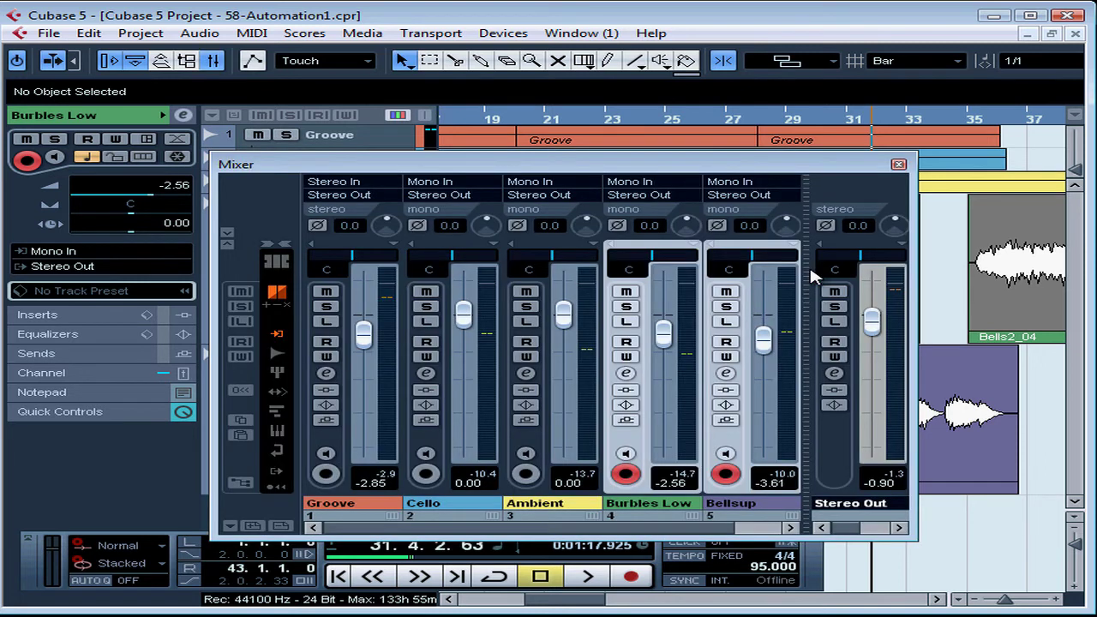
pyautogui.moveTo(753, 169); pyautogui.dragTo(906, 230)
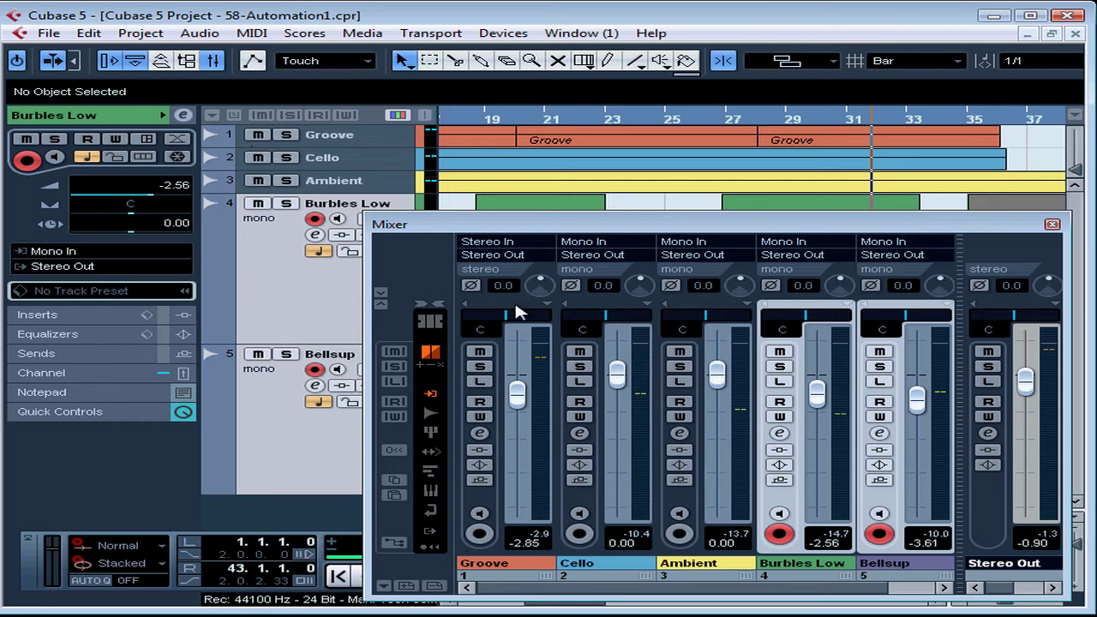
pyautogui.click(442, 304)
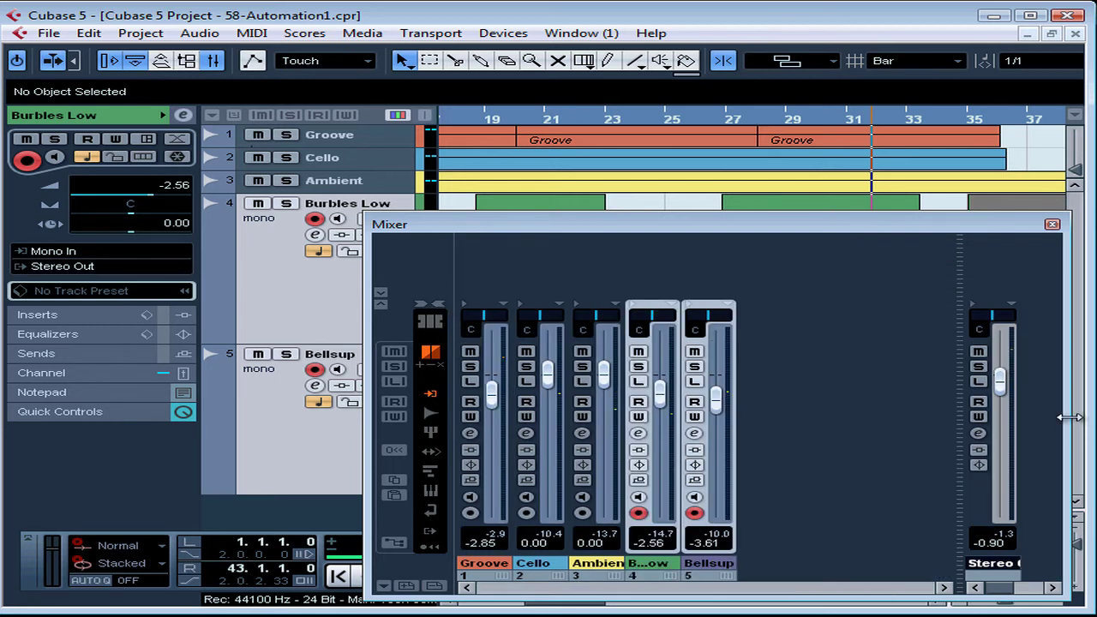
pyautogui.moveTo(1068, 417); pyautogui.dragTo(806, 428)
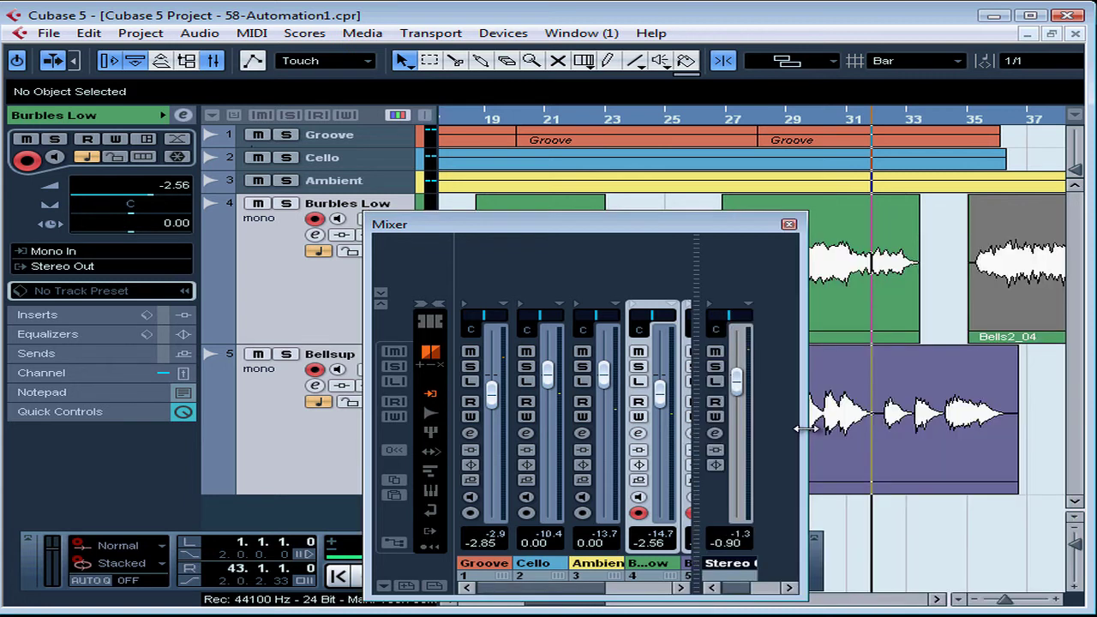
pyautogui.moveTo(695, 432); pyautogui.dragTo(746, 430)
pyautogui.moveTo(805, 462); pyautogui.dragTo(825, 456)
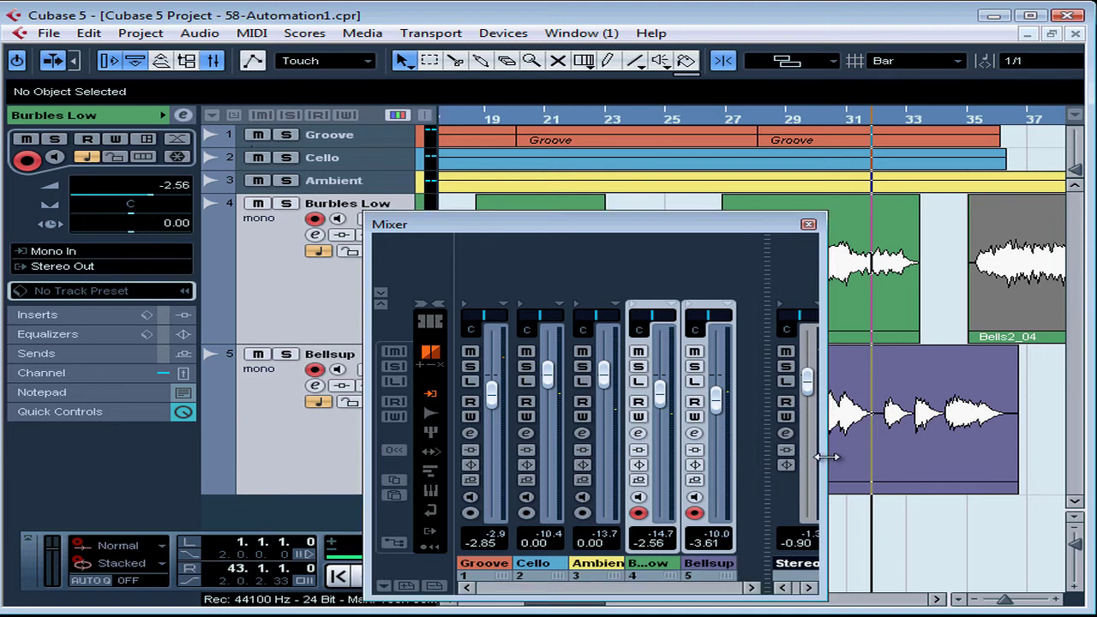
pyautogui.moveTo(765, 477); pyautogui.dragTo(753, 475)
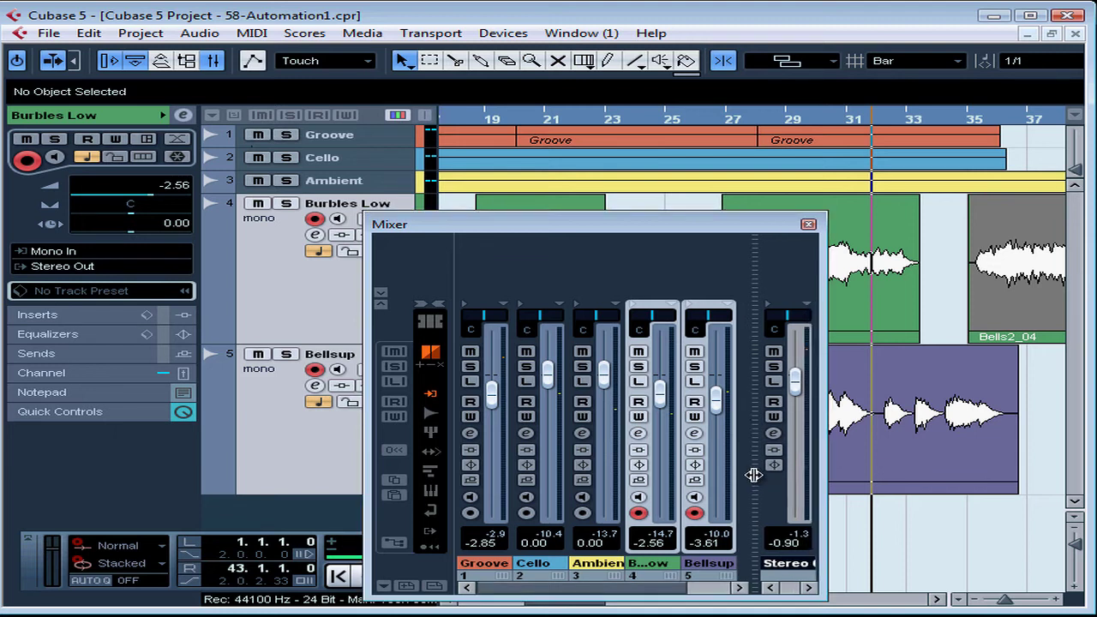
pyautogui.moveTo(681, 231); pyautogui.dragTo(324, 240)
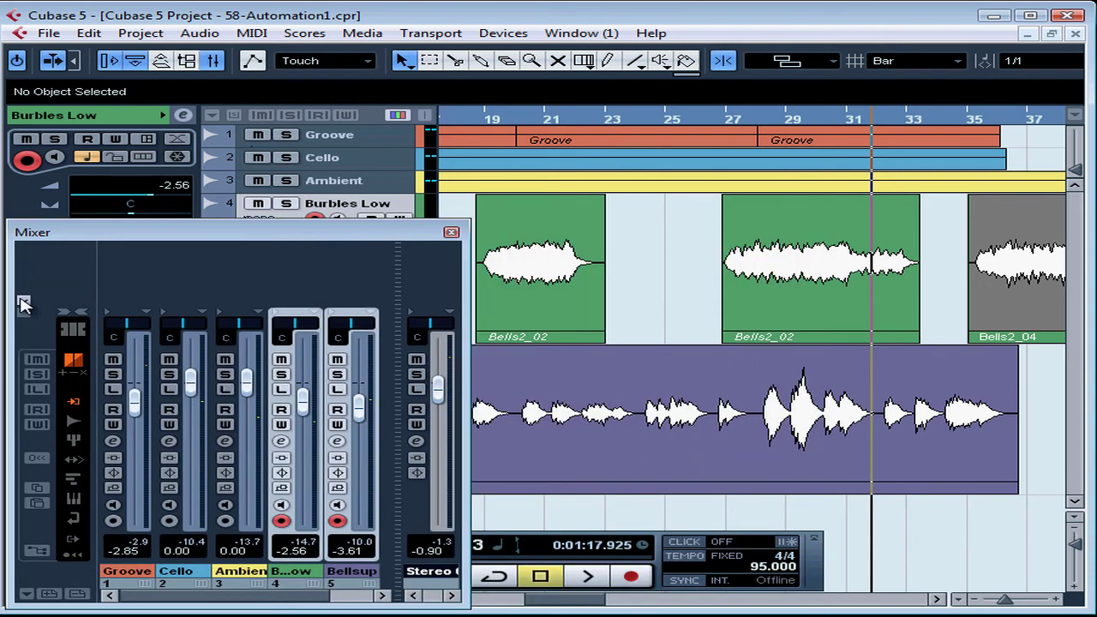
pyautogui.moveTo(23, 304); pyautogui.dragTo(24, 306)
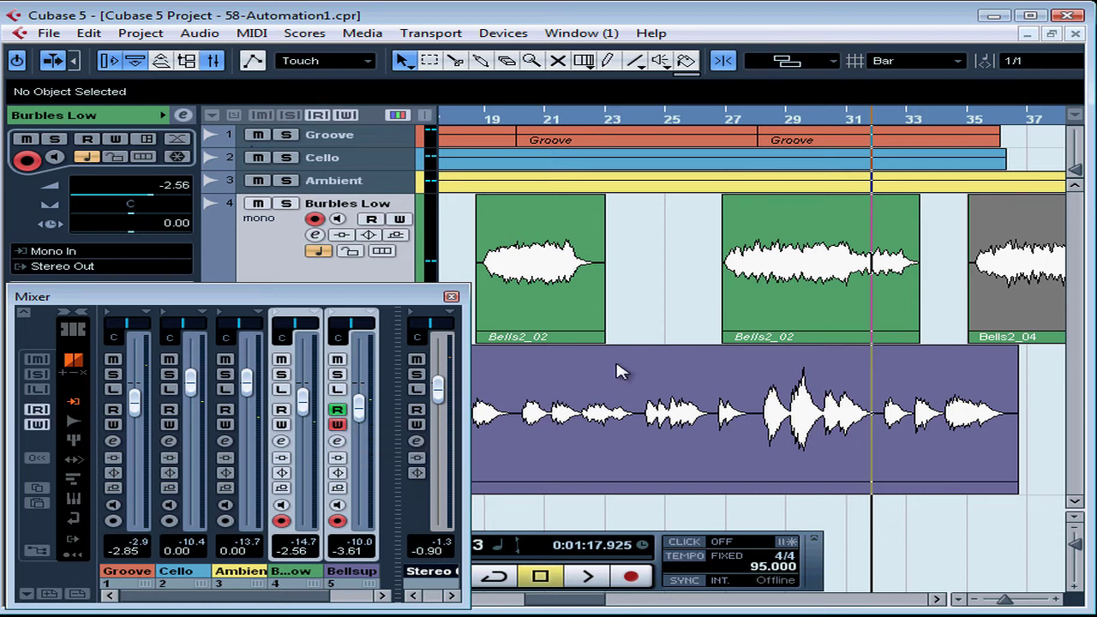
# - Write Bellsup volume automation during playback from about bar 26 to bar 35, lowering the fader to -5.18, and turn off Write
pyautogui.click(716, 120)
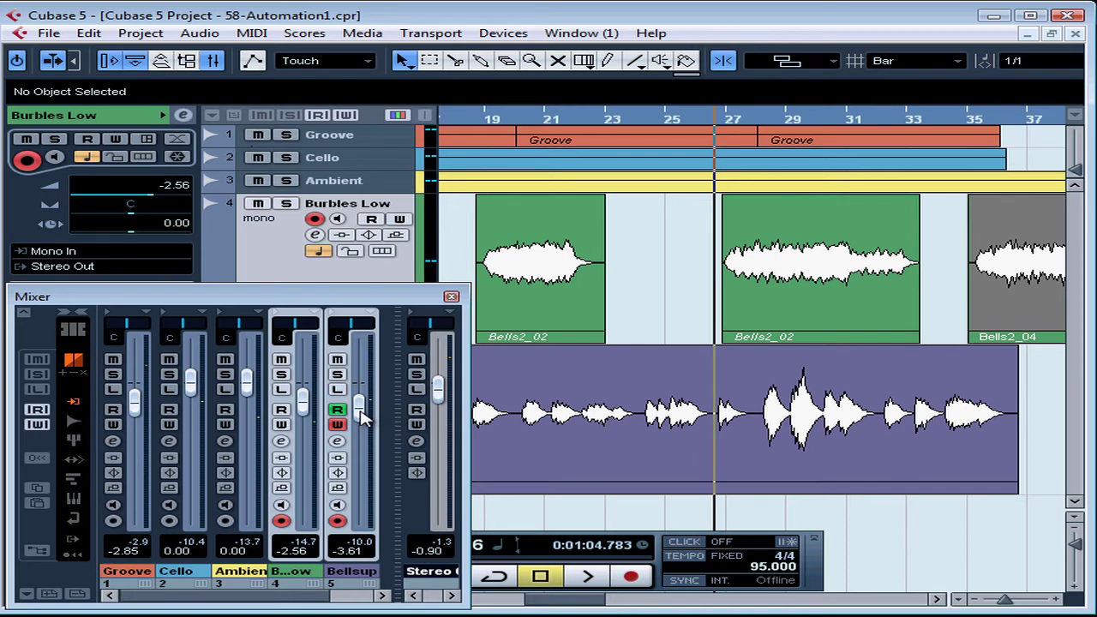
pyautogui.press('space')
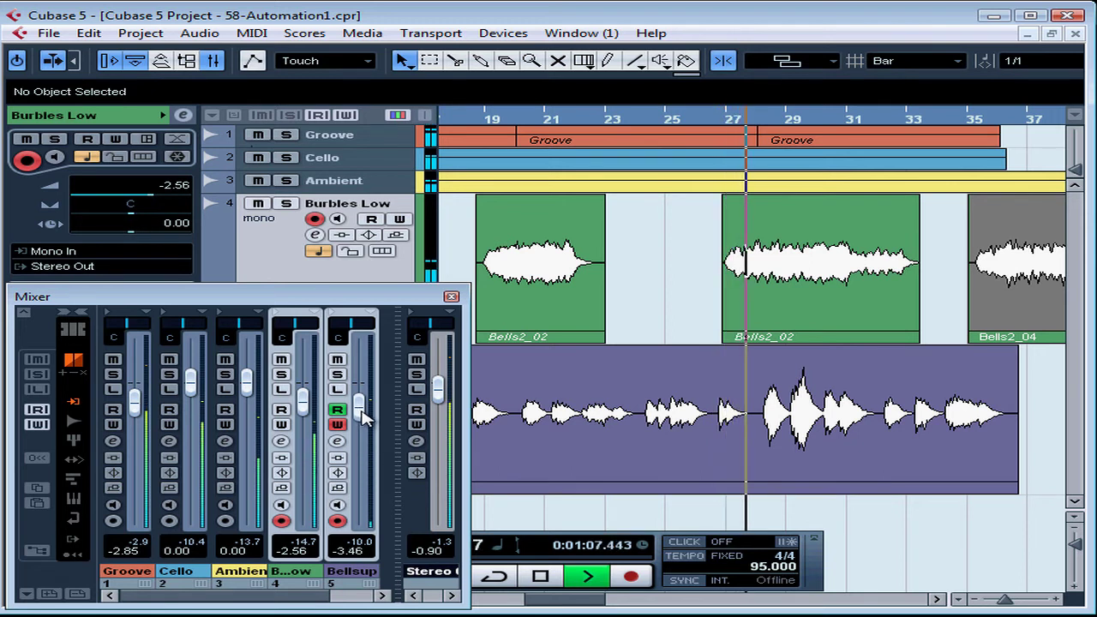
pyautogui.moveTo(362, 420)
pyautogui.mouseDown()
pyautogui.moveTo(364, 445)
pyautogui.moveTo(364, 430)
pyautogui.mouseUp()
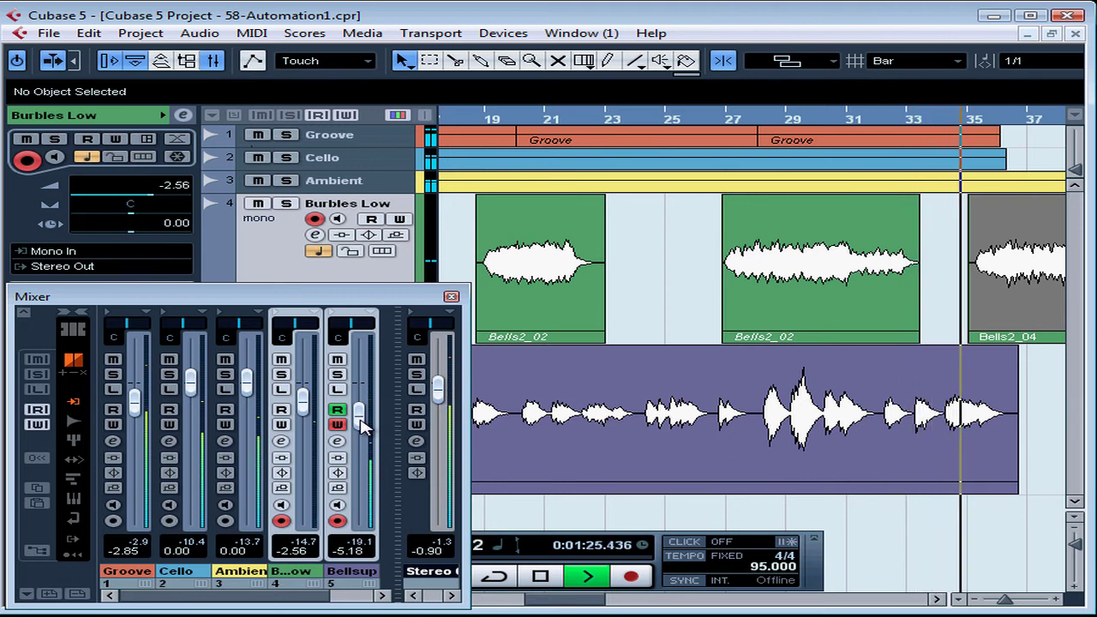
pyautogui.press('space')
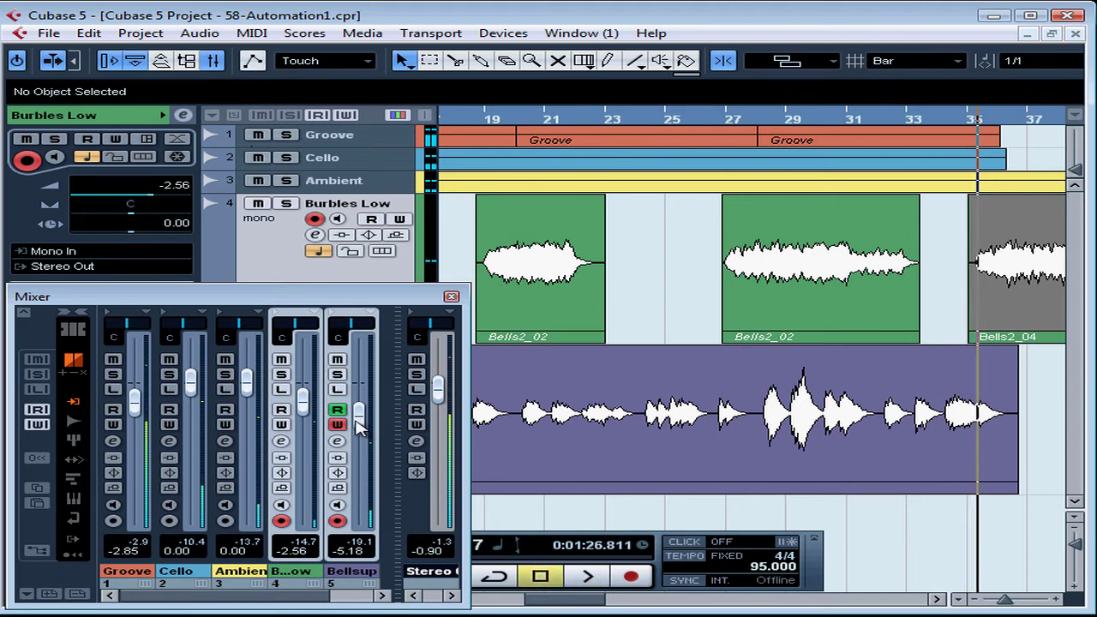
pyautogui.click(338, 425)
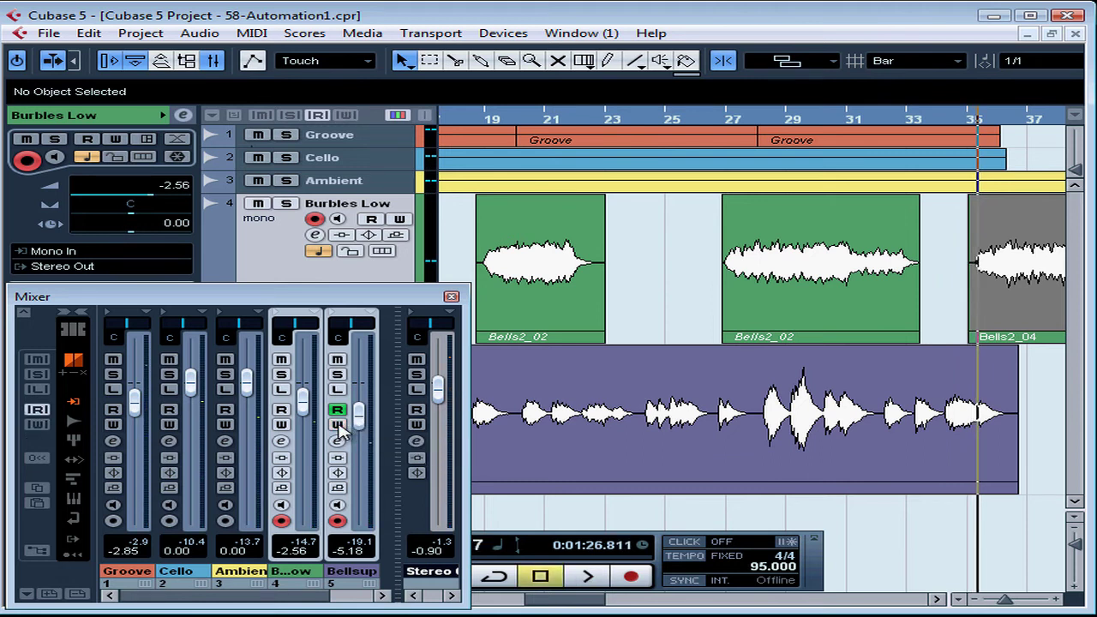
# - Lock the Bellsup track and select only Burbles Low, keeping the mixer clear of the events
pyautogui.moveTo(330, 297); pyautogui.dragTo(860, 249)
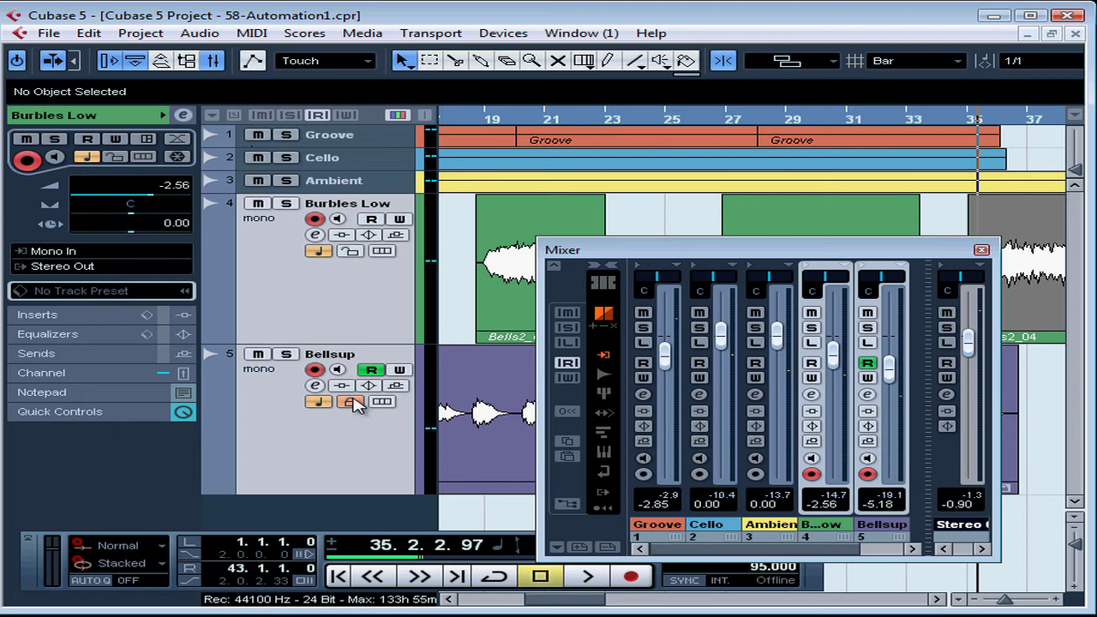
pyautogui.click(357, 306)
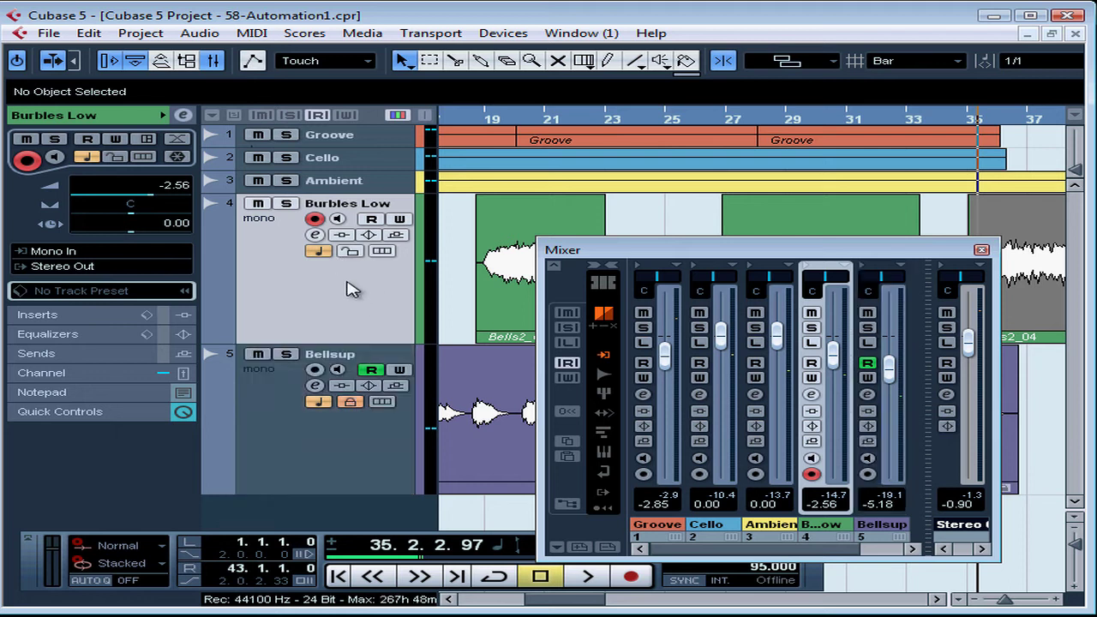
pyautogui.moveTo(745, 264); pyautogui.dragTo(218, 306)
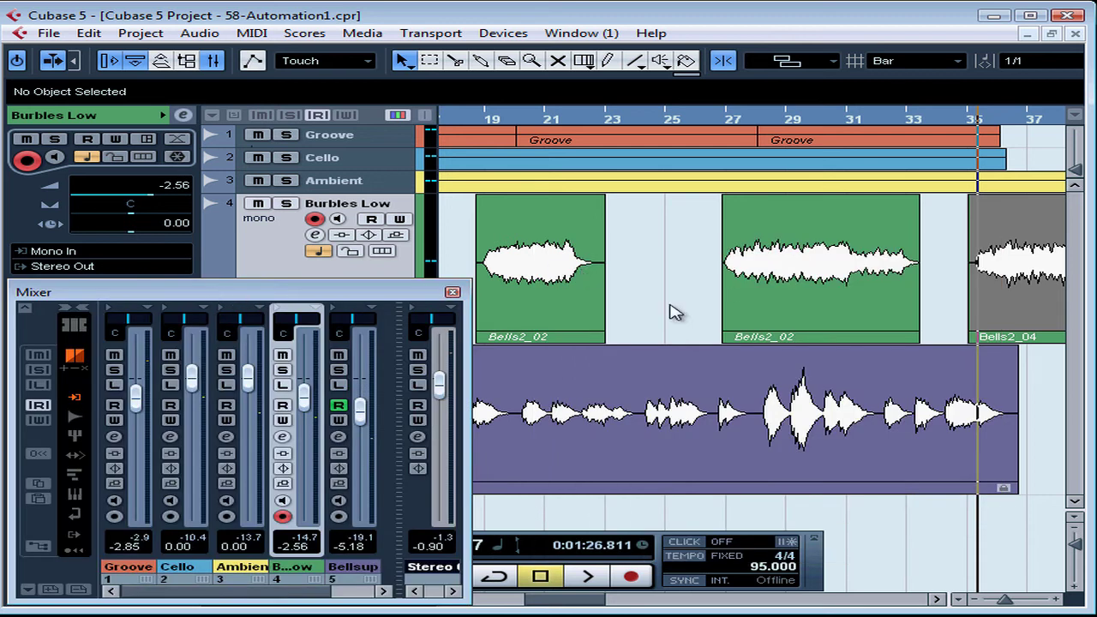
# - Write Burbles Low volume automation from about bar 25 to bar 35, dipping to -8.03 and rising to -4.10, and turn off Write
pyautogui.click(684, 120)
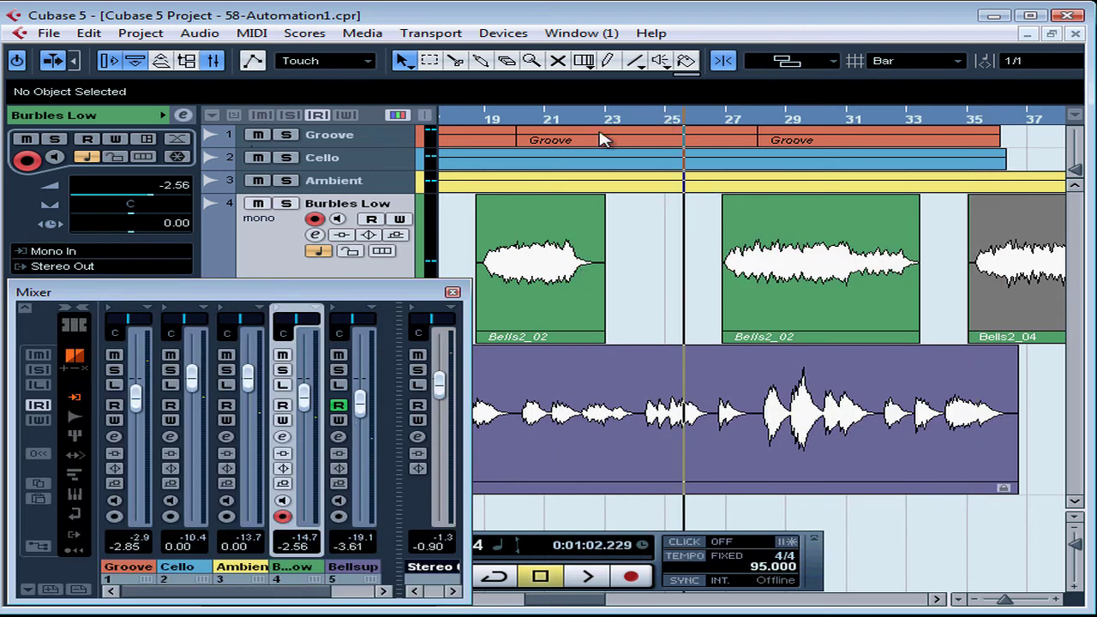
pyautogui.click(283, 419)
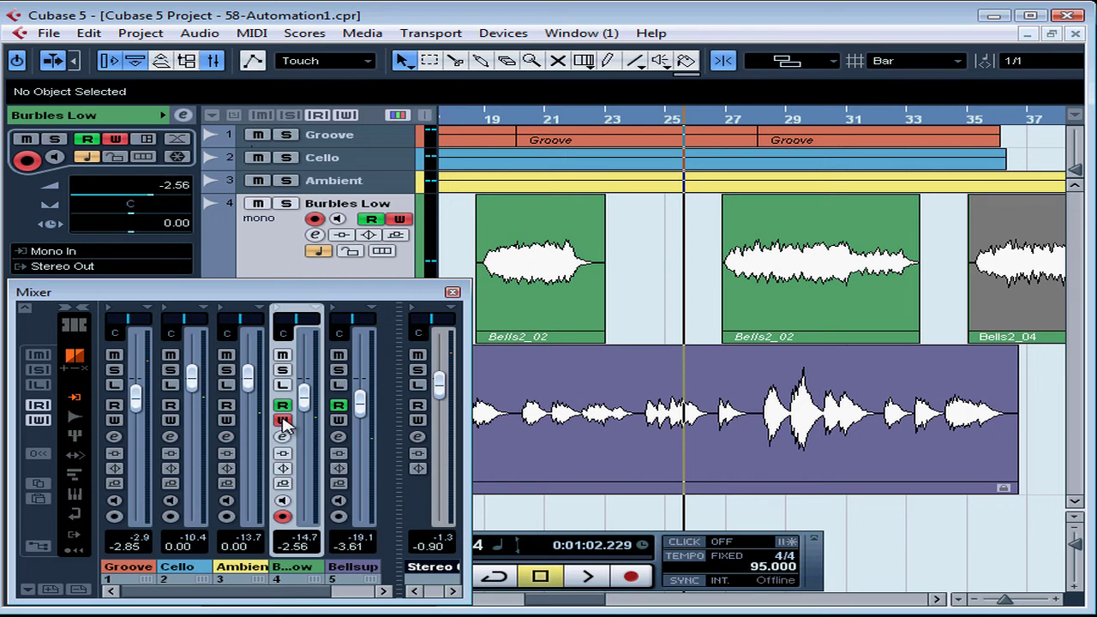
pyautogui.press('space')
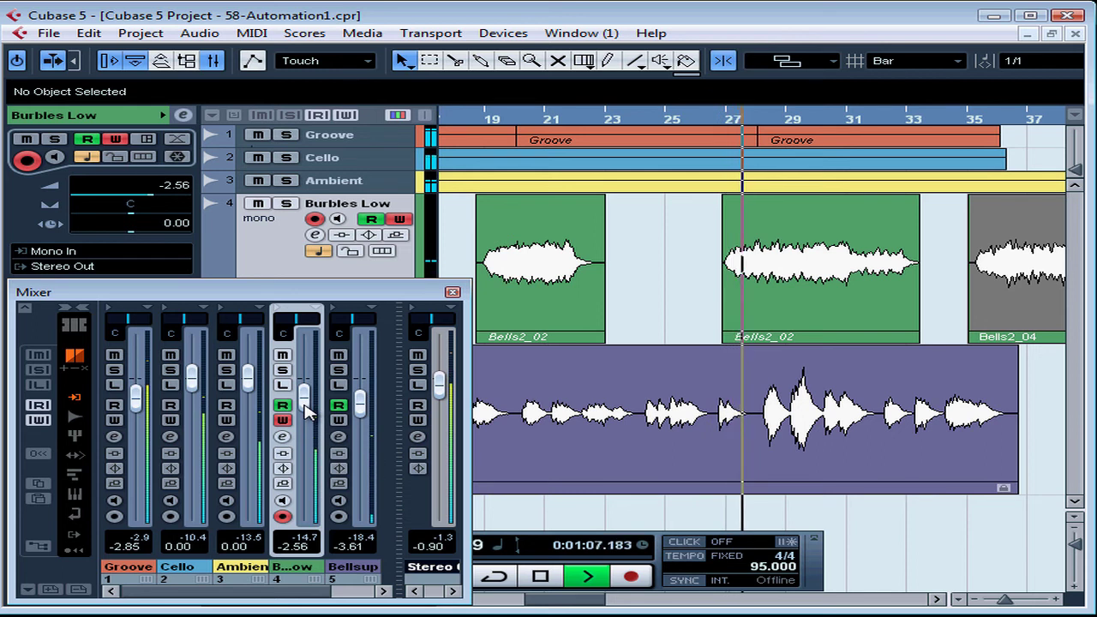
pyautogui.moveTo(306, 411); pyautogui.dragTo(306, 439)
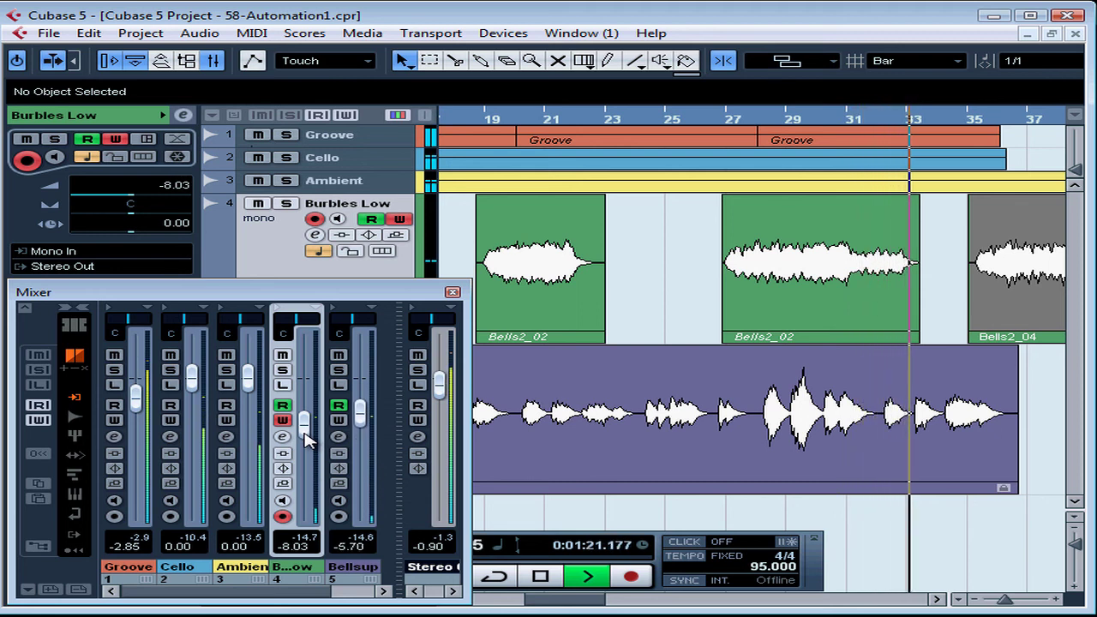
pyautogui.moveTo(306, 437); pyautogui.dragTo(309, 418)
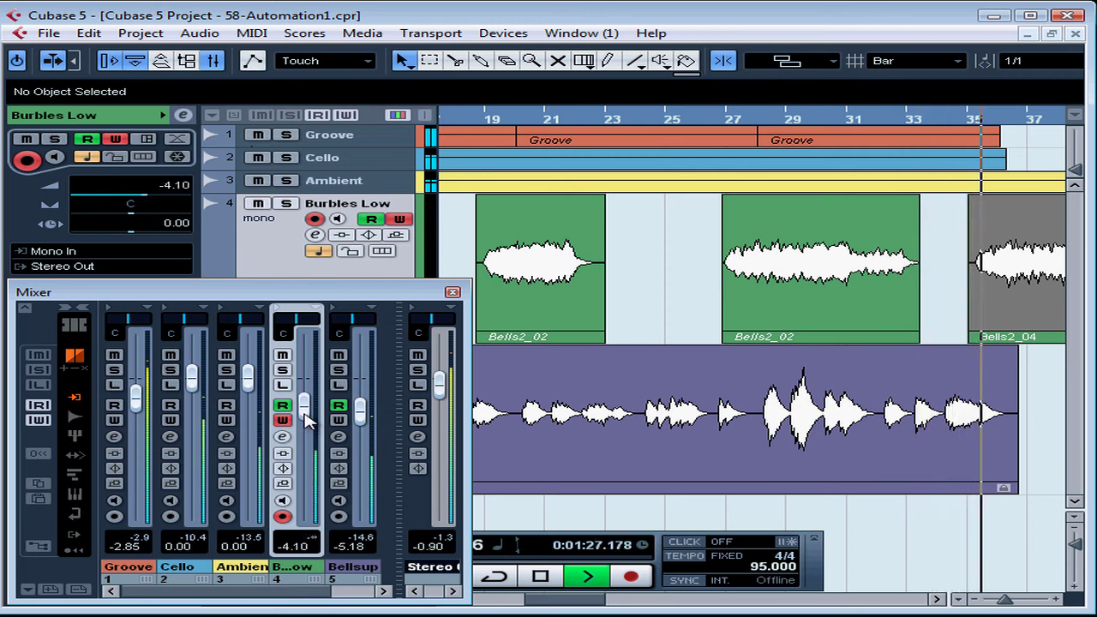
pyautogui.press('space')
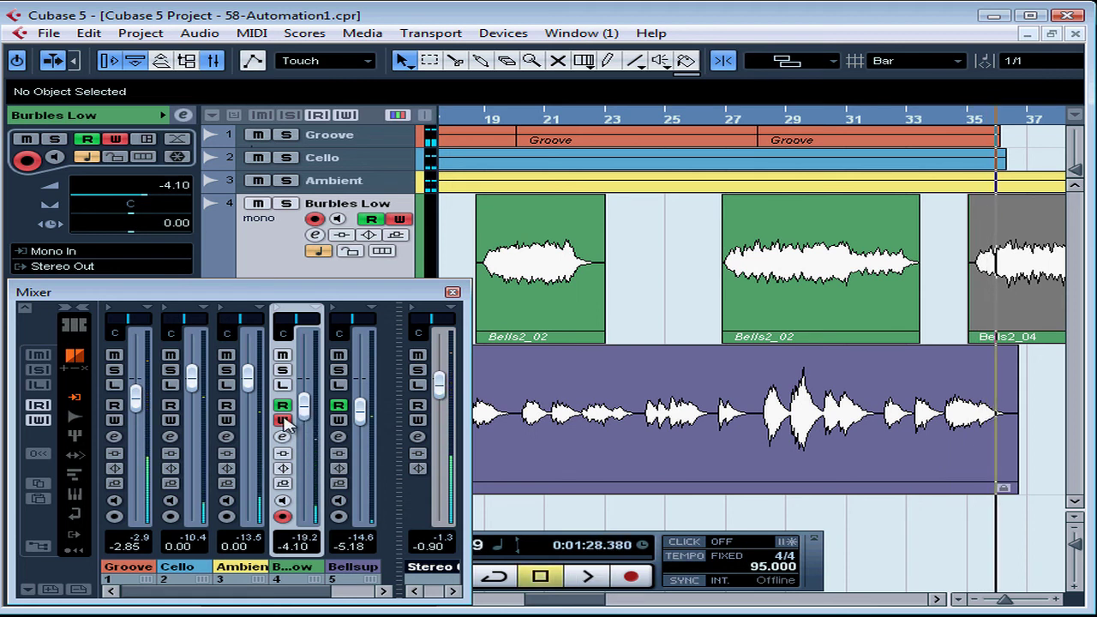
pyautogui.click(283, 420)
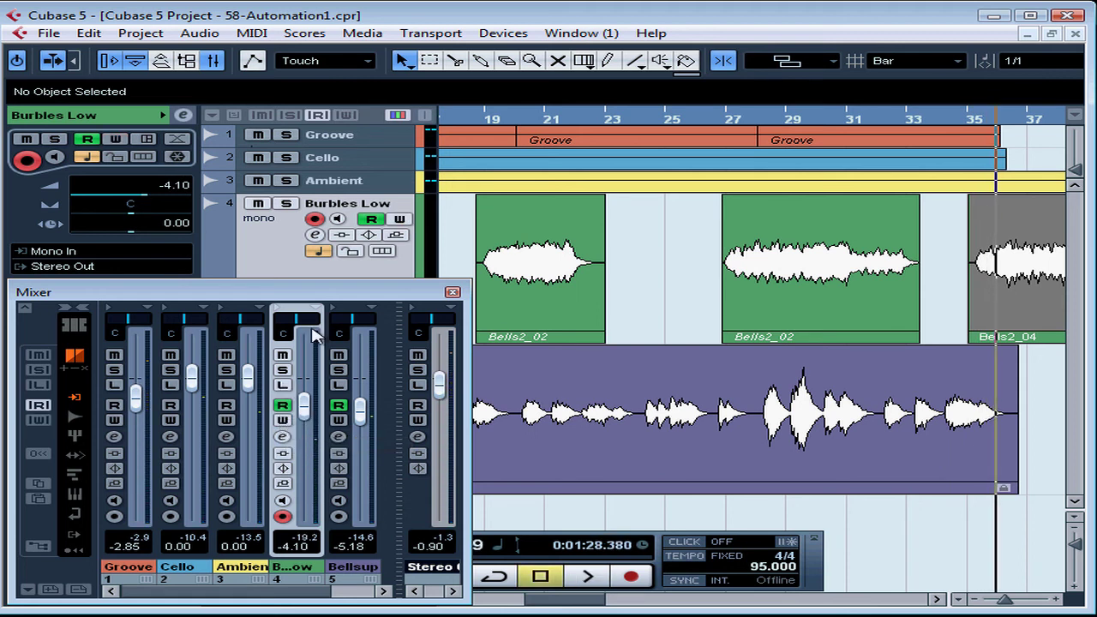
# - Lock the Burbles Low track and reduce the height of the Burbles Low and Bellsup tracks together
pyautogui.moveTo(324, 295); pyautogui.dragTo(804, 284)
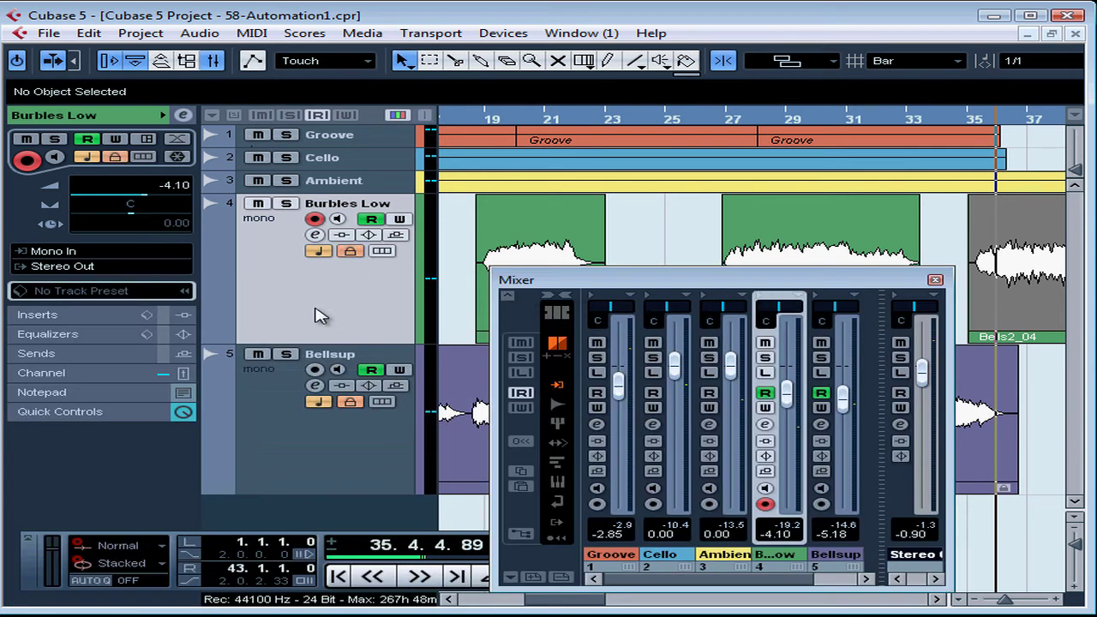
pyautogui.click(295, 439)
pyautogui.keyDown('ctrl'); pyautogui.click(303, 331); pyautogui.keyUp('ctrl')
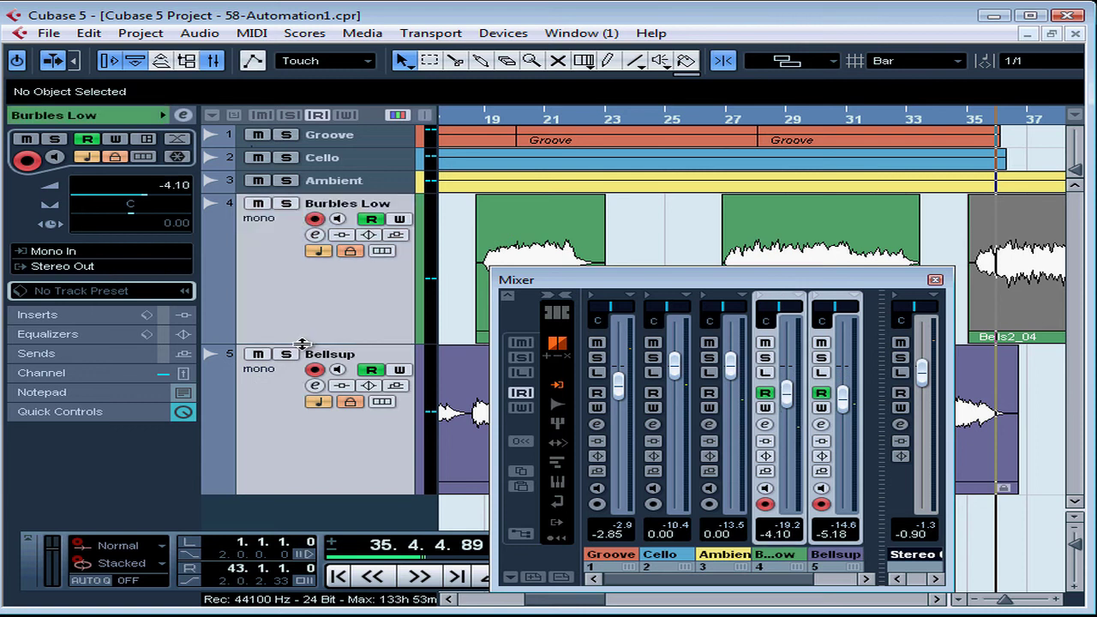
pyautogui.moveTo(302, 343); pyautogui.dragTo(318, 232)
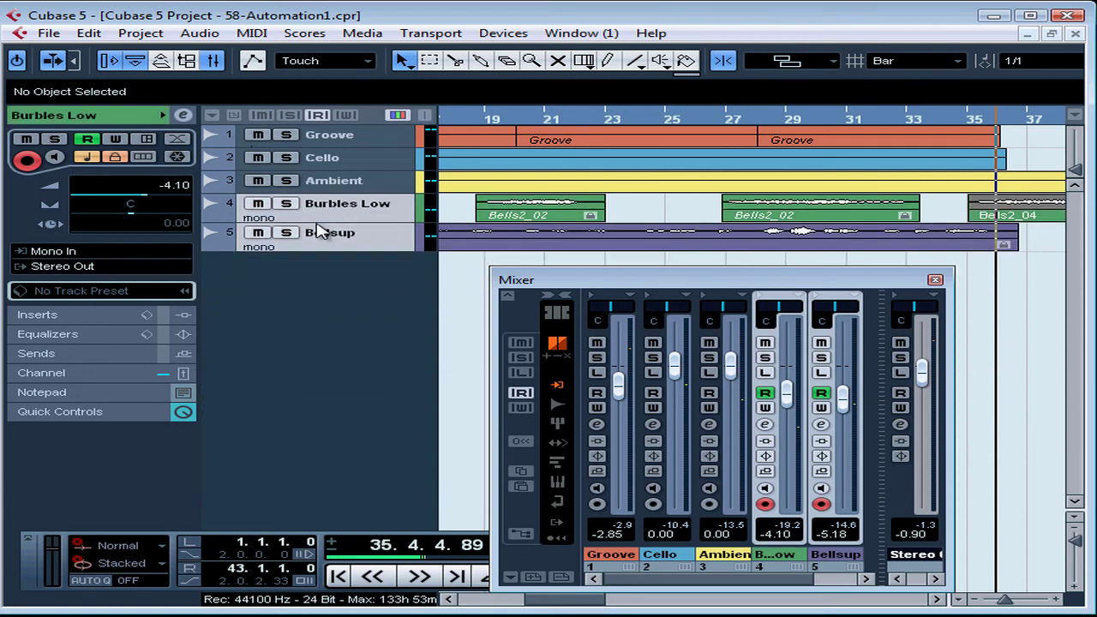
# - Select and enlarge the Cello track, and move the mixer below it so the Cello waveform stays in view
pyautogui.click(381, 164)
pyautogui.moveTo(375, 174); pyautogui.dragTo(358, 308)
pyautogui.moveTo(667, 276); pyautogui.dragTo(269, 273)
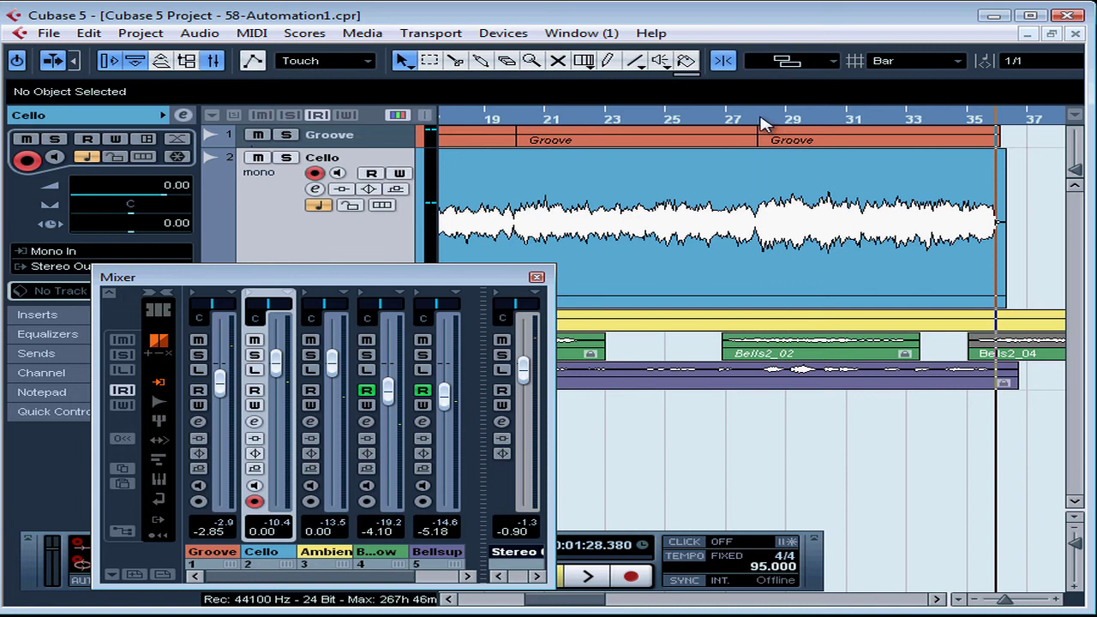
# - Write Cello volume automation during playback up to about bar 37, riding the fader and ending at -1.02, with Write off and the track locked
pyautogui.moveTo(762, 123); pyautogui.dragTo(758, 186)
pyautogui.click(593, 124)
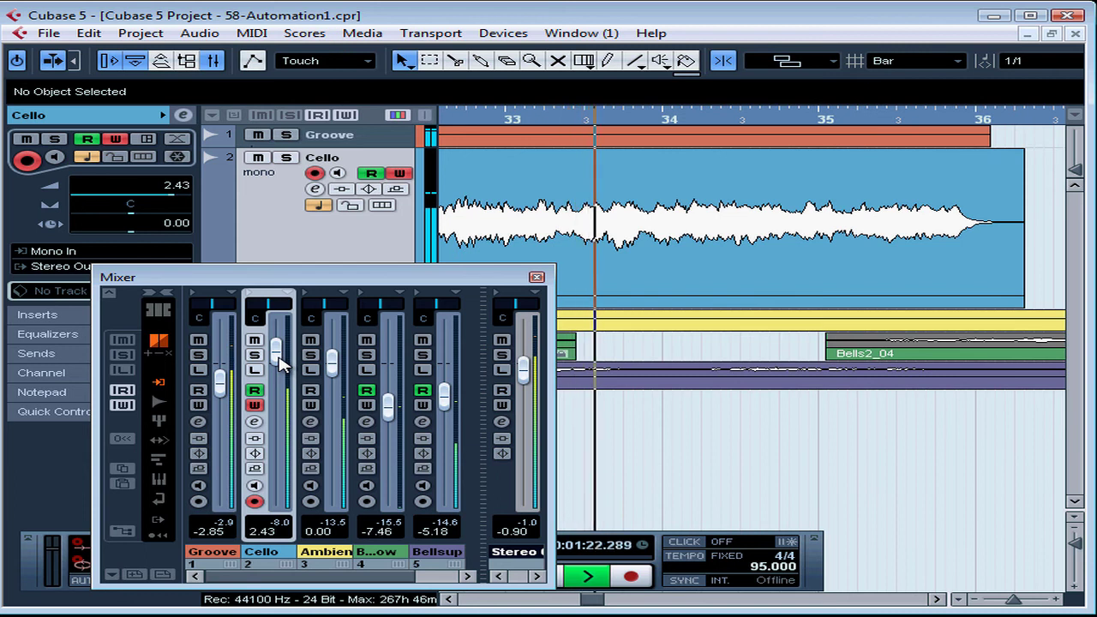
pyautogui.moveTo(281, 366); pyautogui.dragTo(281, 383)
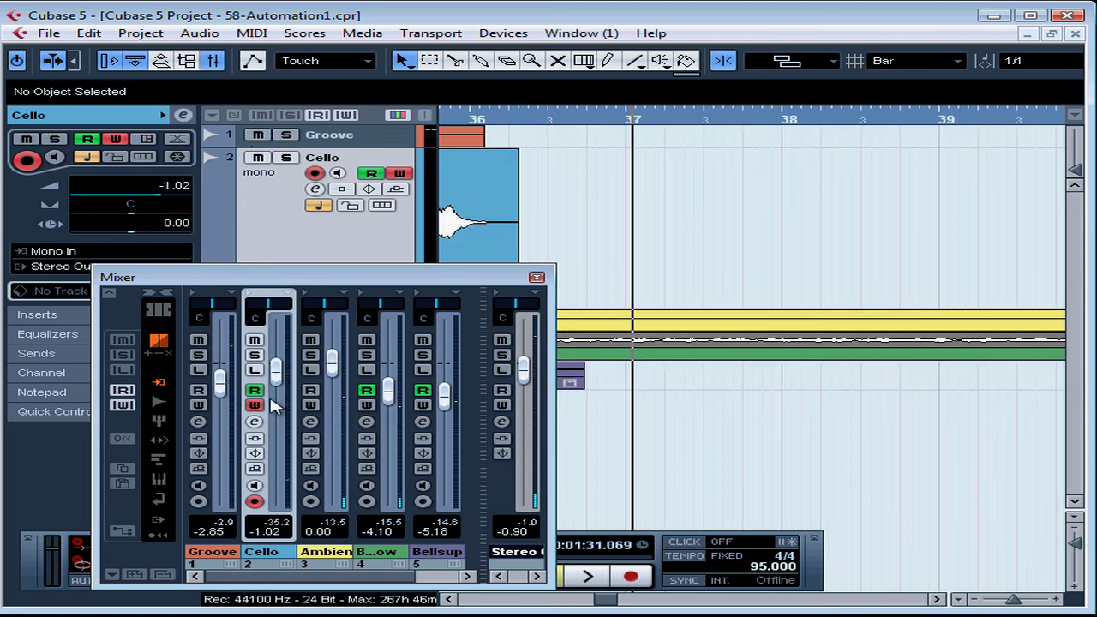
pyautogui.click(255, 405)
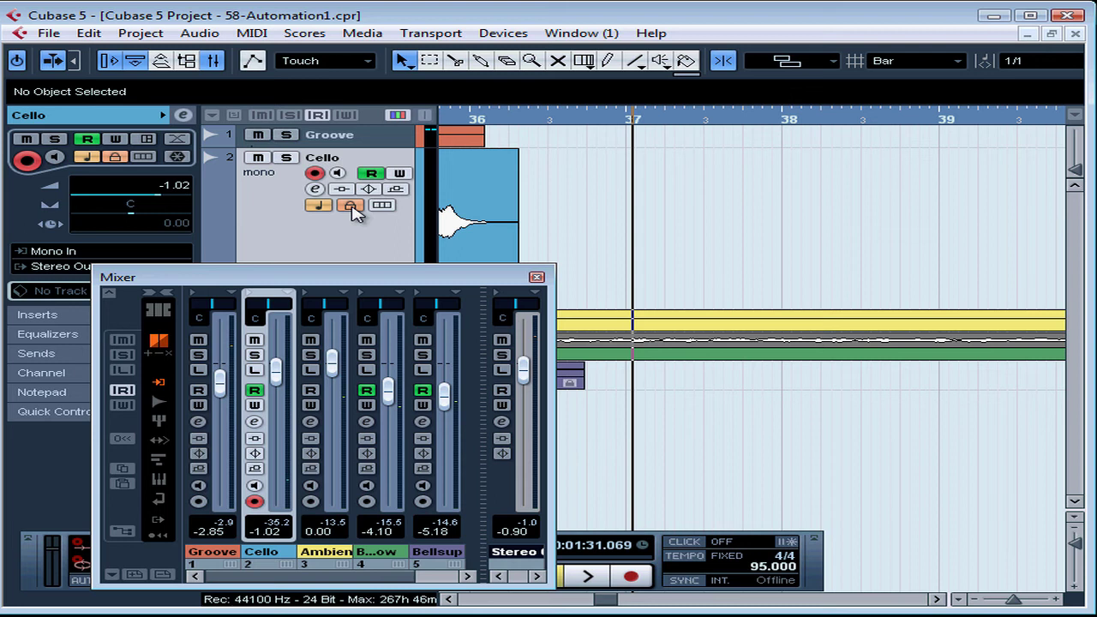
# - Play the project from just before bar 18 to review the automated Cello, Burbles Low and Bellsup faders
pyautogui.moveTo(607, 600); pyautogui.dragTo(527, 602)
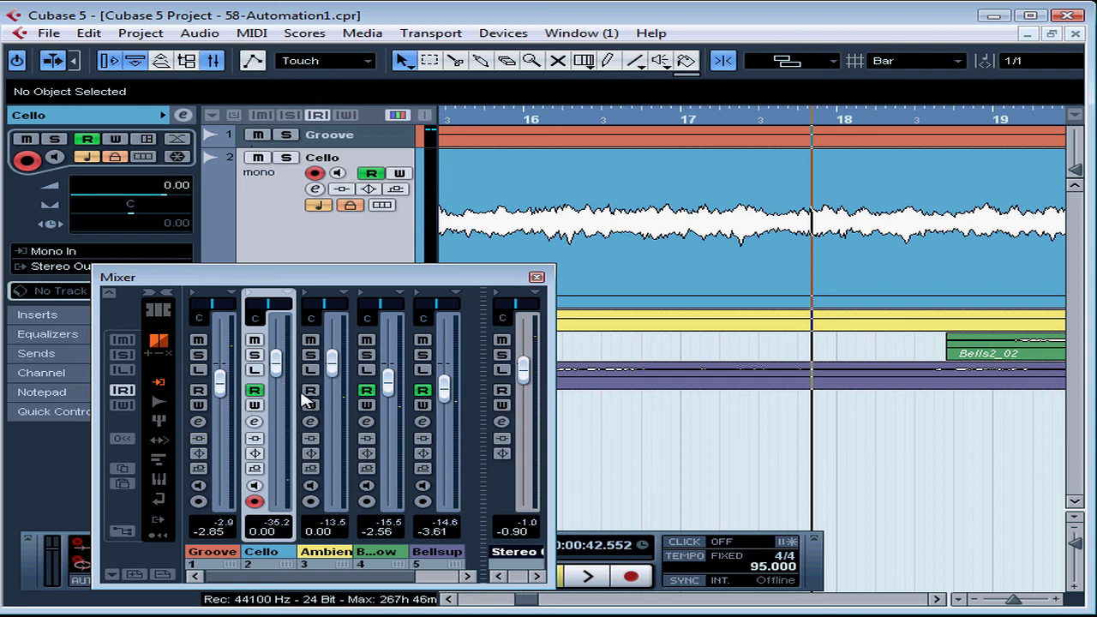
pyautogui.press('space')
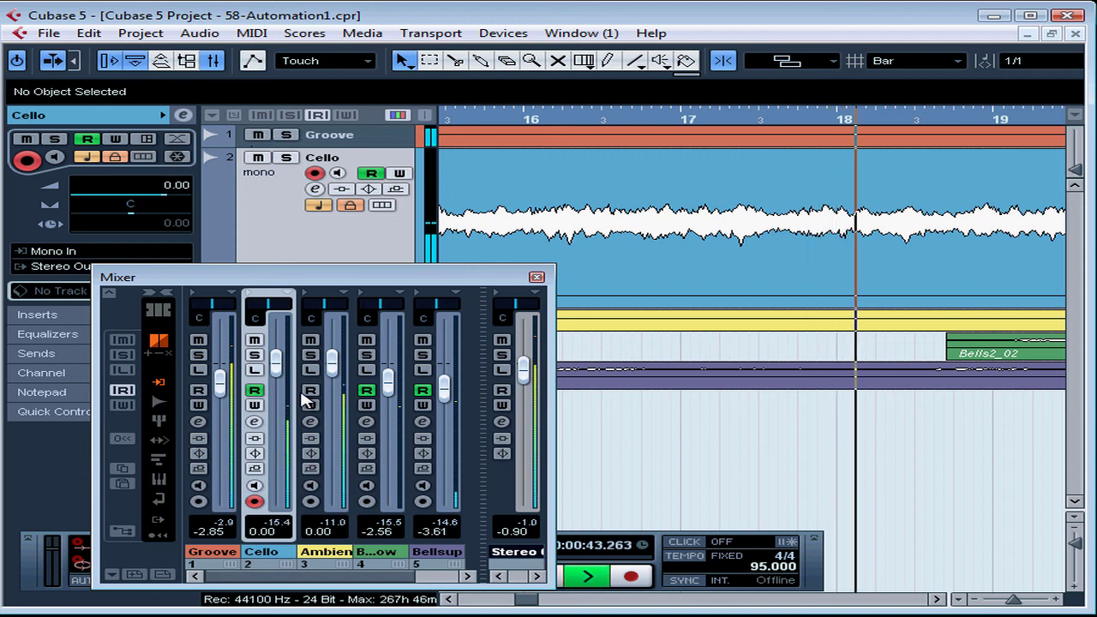